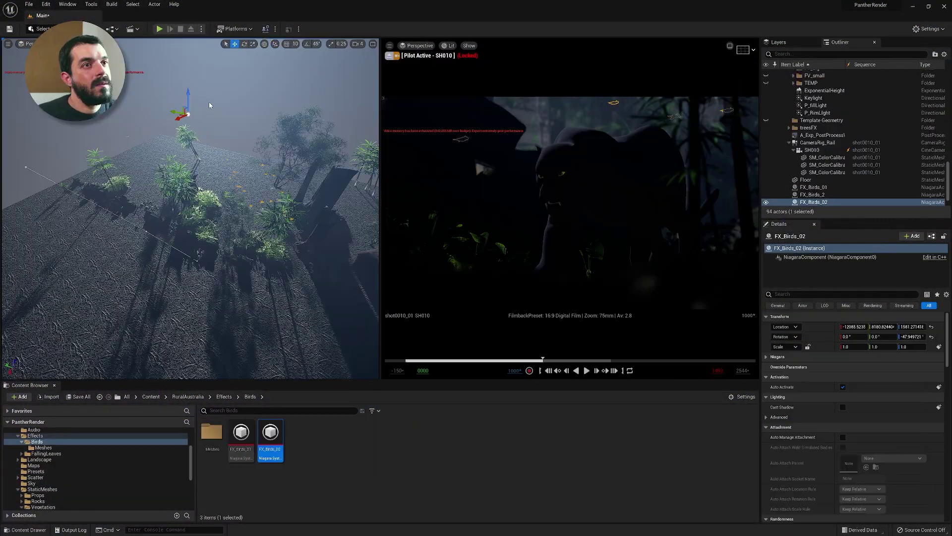
{"action": "key", "text": "e"}
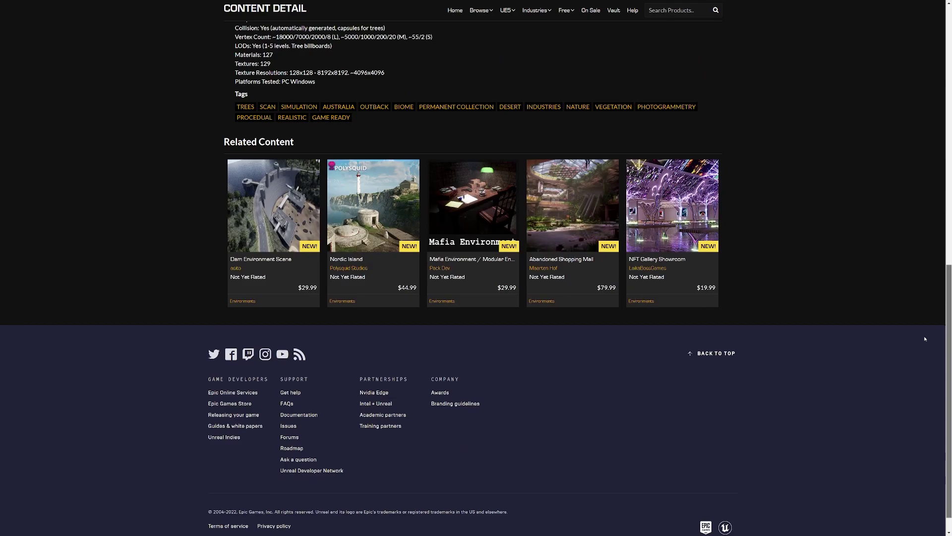
{"action": "scroll", "coordinate": [477, 268], "scroll_direction": "up", "scroll_amount": 15}
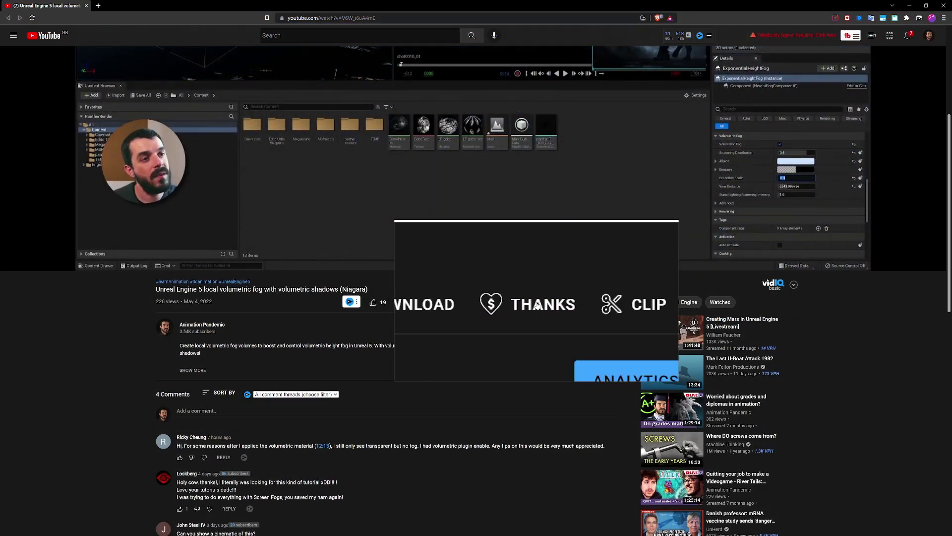
Buy and send a £2.00 Super Thanks for the volumetric fog video on YouTube
{"action": "left_click", "coordinate": [537, 305]}
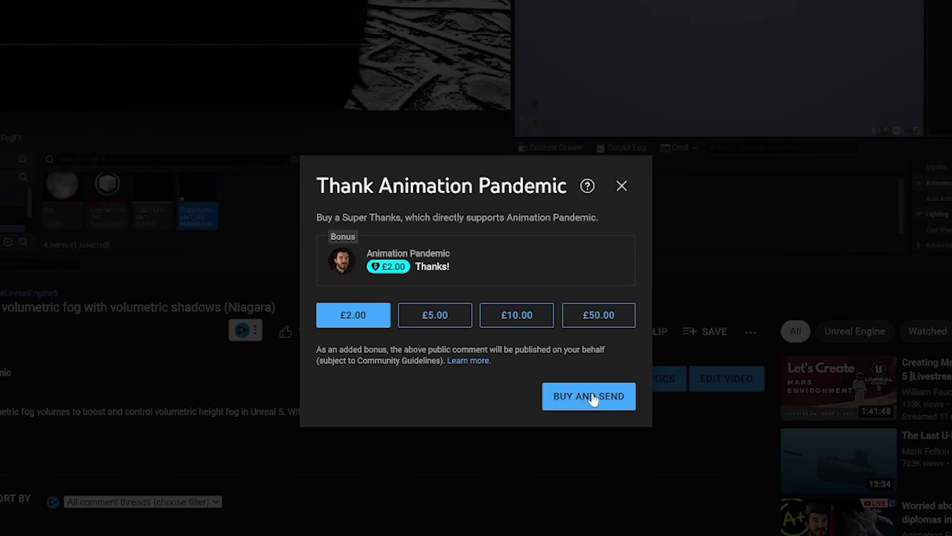
{"action": "left_click", "coordinate": [591, 396]}
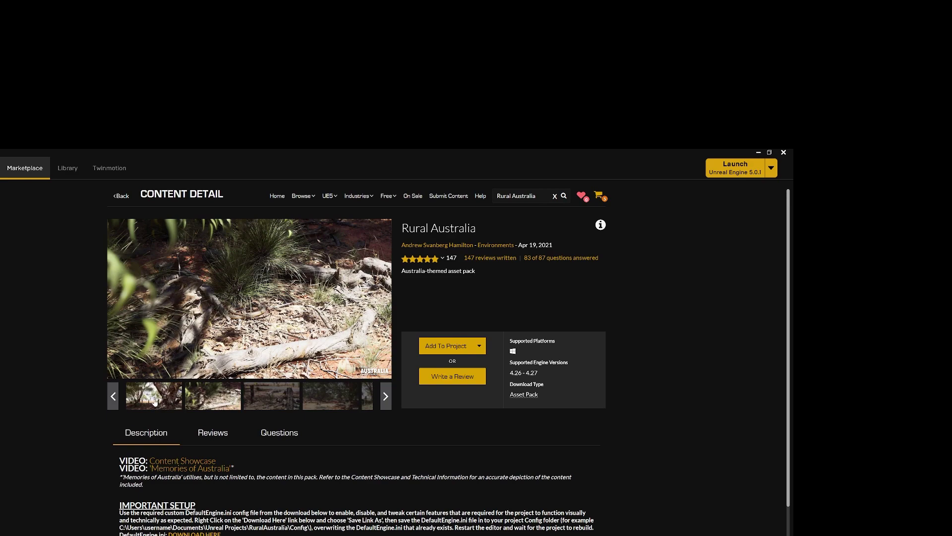
Preview the Rural Australia pack's images, start adding it to a project, show all projects and search for PantherRender
{"action": "left_click", "coordinate": [206, 402]}
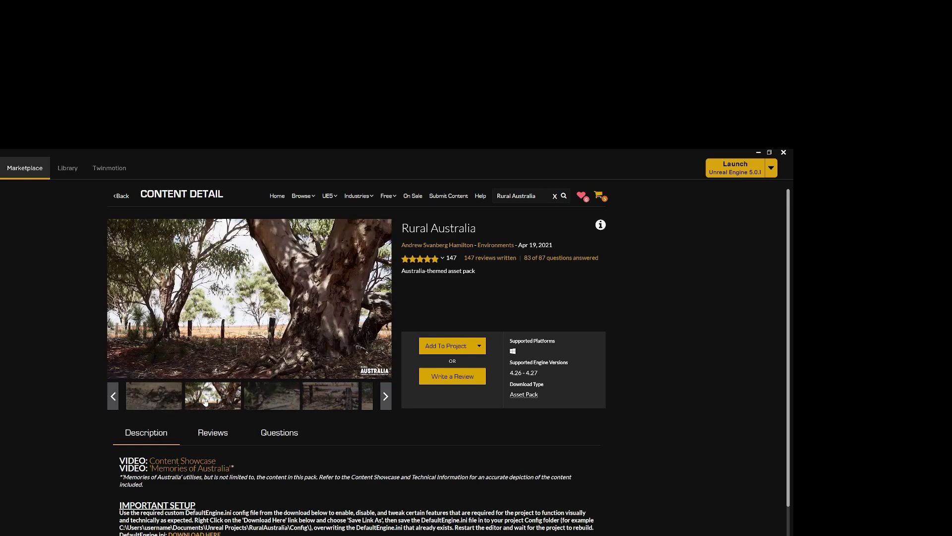
{"action": "left_click", "coordinate": [269, 402]}
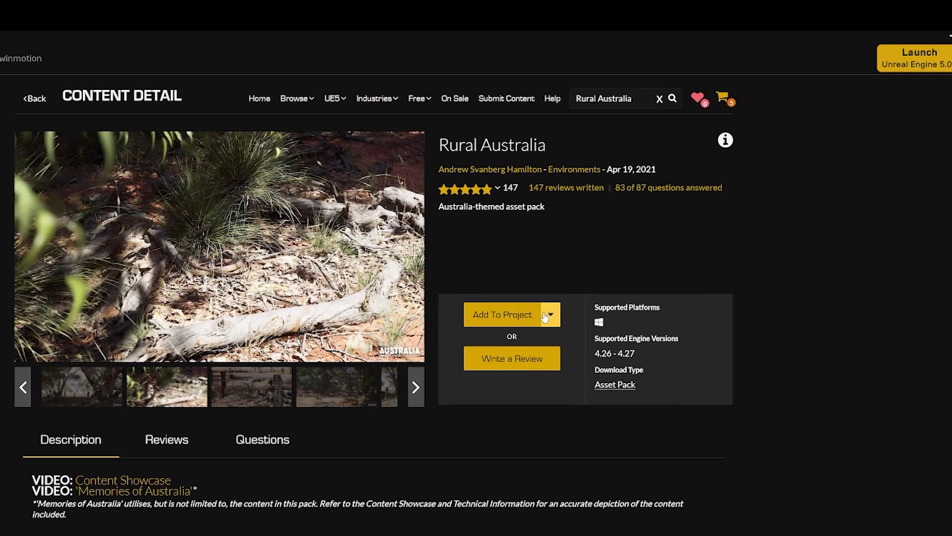
{"action": "left_click", "coordinate": [478, 346]}
{"action": "left_click", "coordinate": [455, 349]}
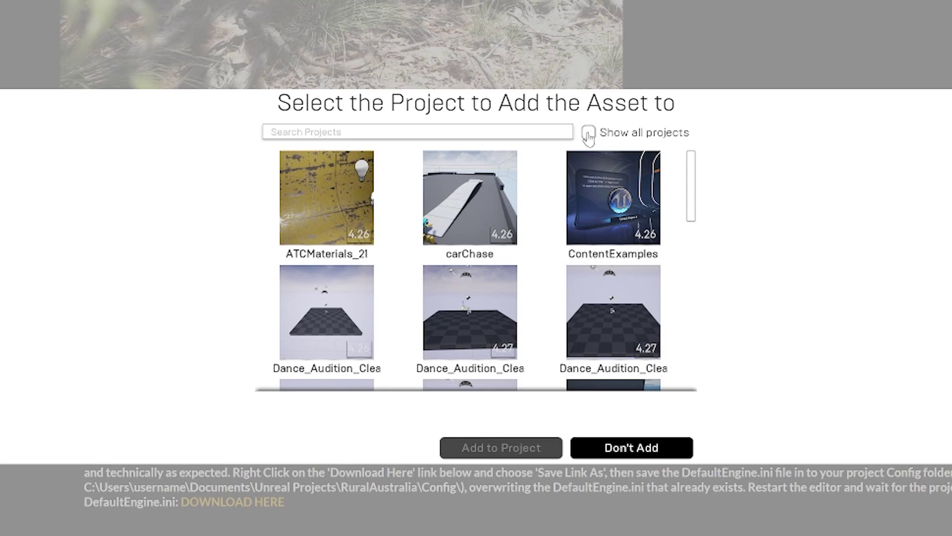
{"action": "left_click", "coordinate": [588, 133]}
{"action": "left_click", "coordinate": [382, 134]}
{"action": "type", "text": "PantherRender"}
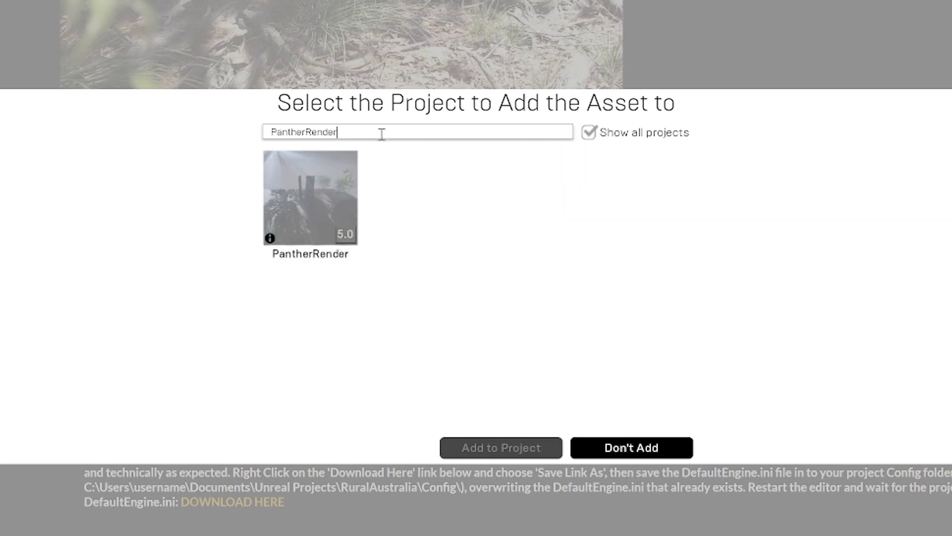
Add the asset pack to the PantherRender project using version 4.27
{"action": "left_click", "coordinate": [326, 205]}
{"action": "left_click", "coordinate": [373, 418]}
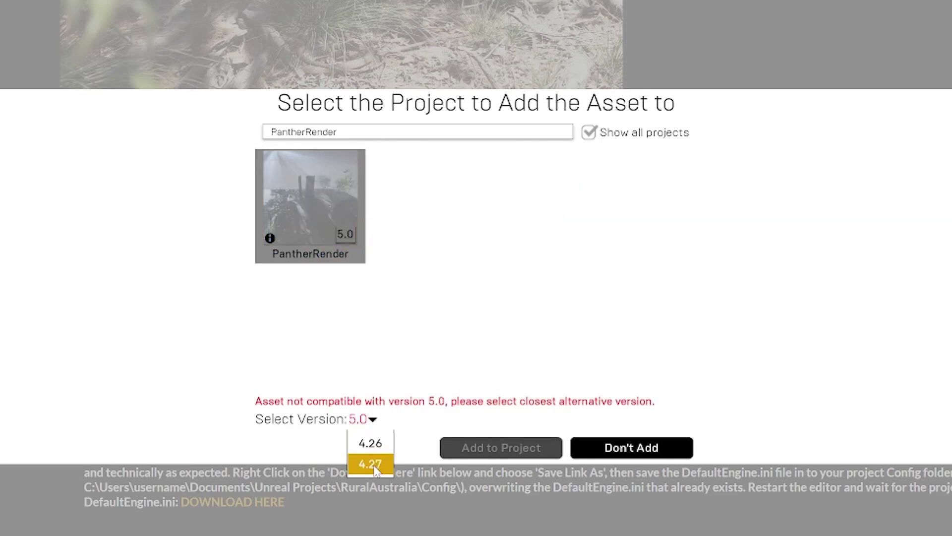
{"action": "left_click", "coordinate": [375, 470]}
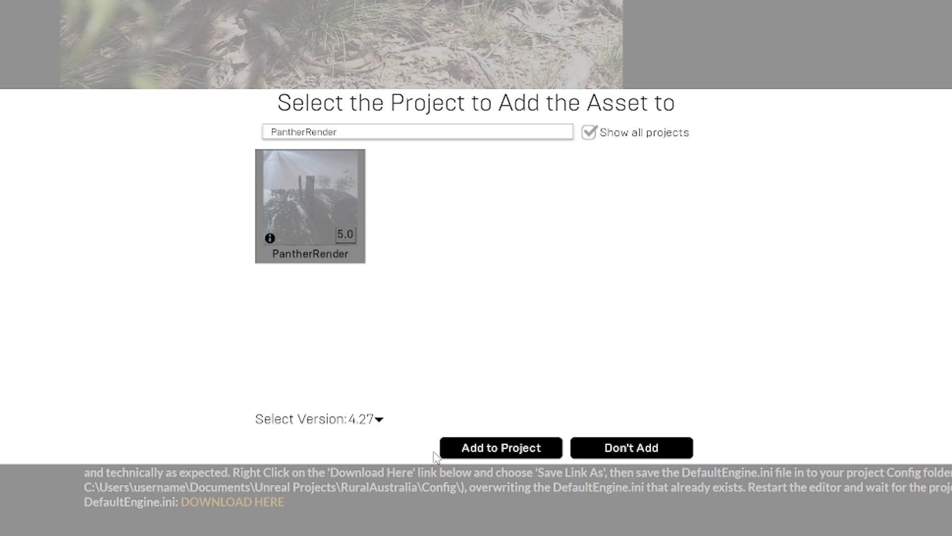
{"action": "left_click", "coordinate": [467, 443]}
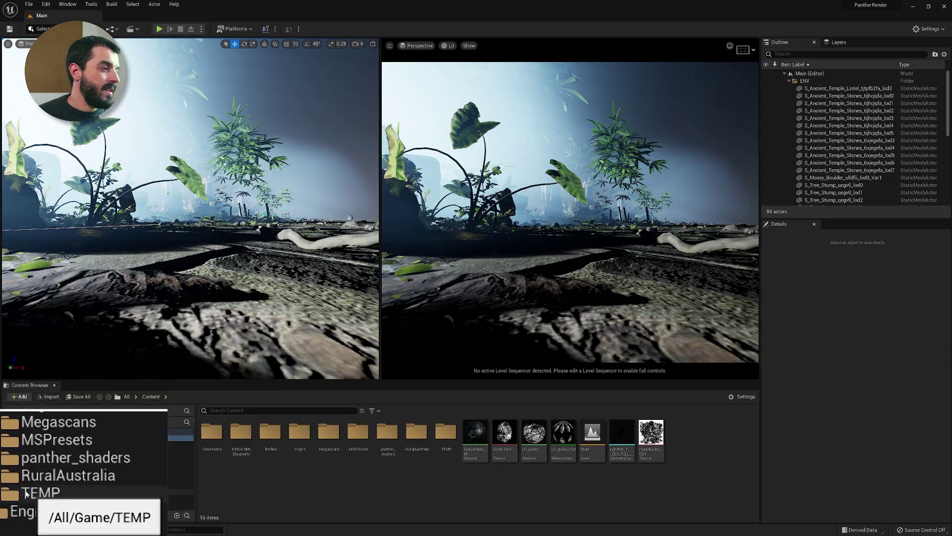
In Unreal Engine, place the SM_Tree_M_01 static mesh from RuralAustralia/StaticMeshes/Vegetation/Tree_M_01 into the scene
{"action": "left_click", "coordinate": [27, 488]}
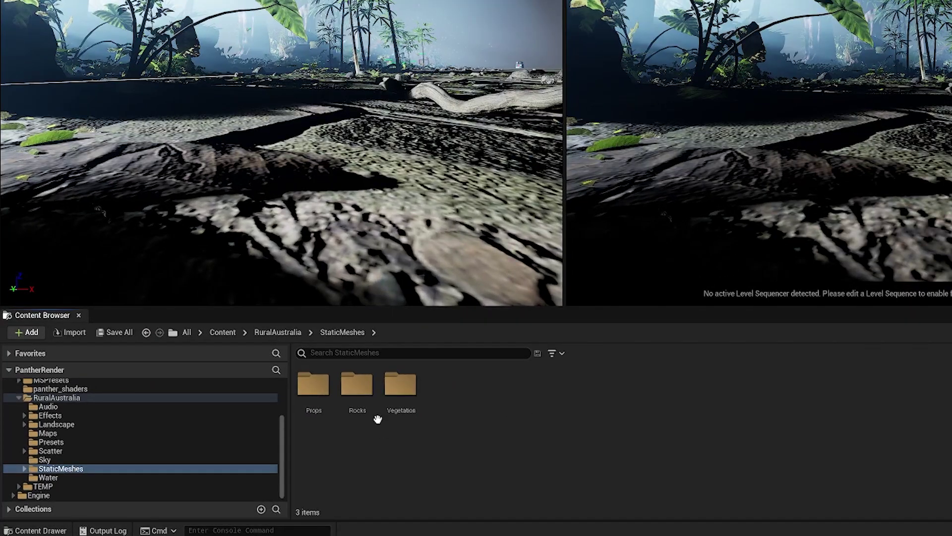
{"action": "left_click", "coordinate": [273, 436]}
{"action": "double_click", "coordinate": [408, 395]}
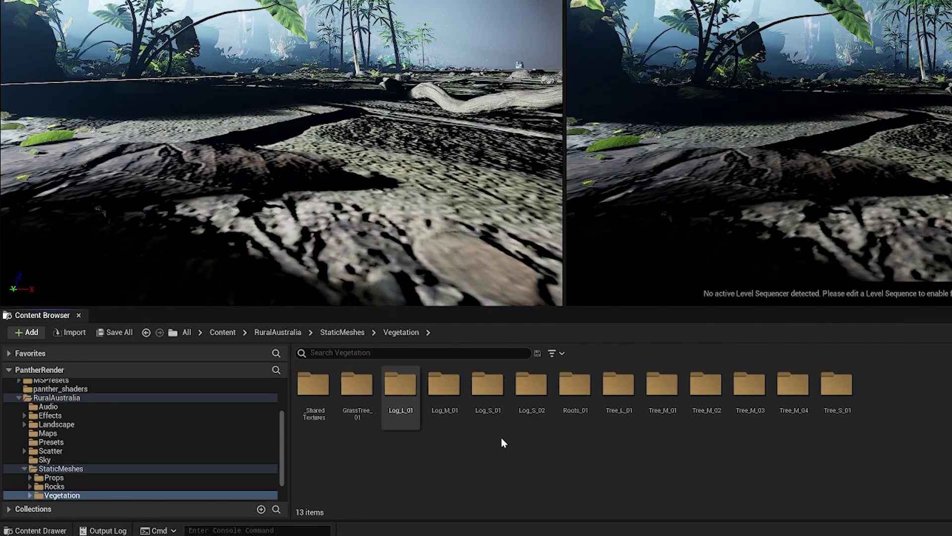
{"action": "double_click", "coordinate": [660, 392]}
{"action": "left_click", "coordinate": [537, 396]}
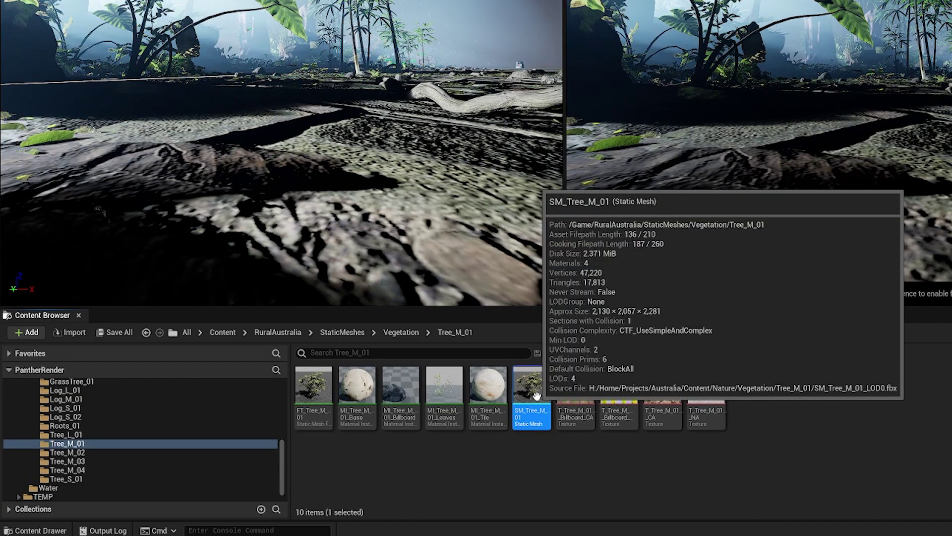
{"action": "left_click_drag", "start_coordinate": [537, 395], "coordinate": [341, 156]}
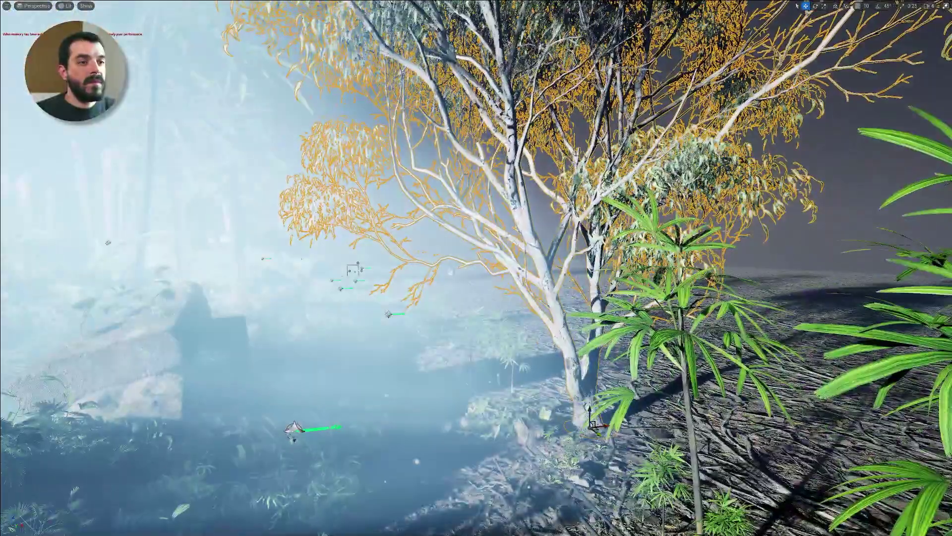
{"action": "right_click_drag", "start_coordinate": [476, 268], "coordinate": [474, 246]}
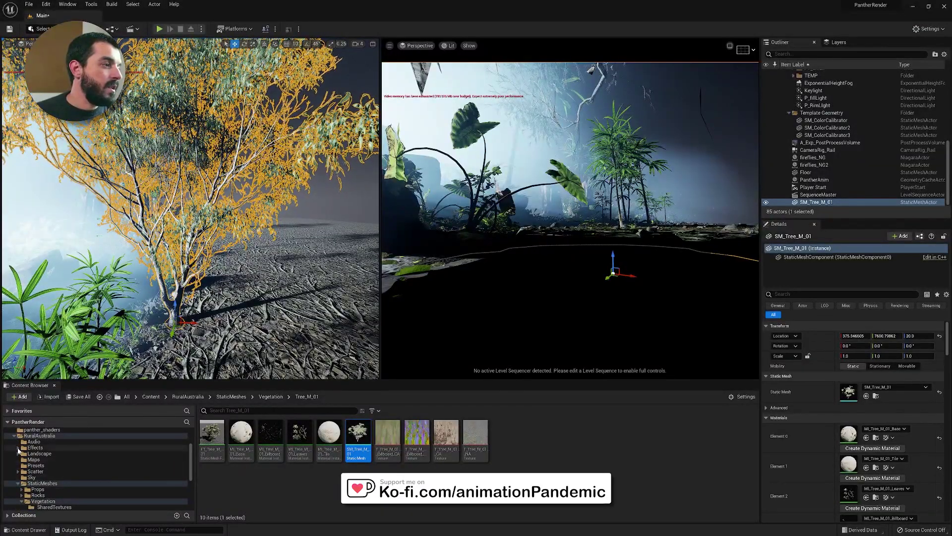
Place the FX_FallingLeaves Niagara system from Effects/FallingLeaves beside the tree and inspect the falling leaves
{"action": "left_click", "coordinate": [43, 477]}
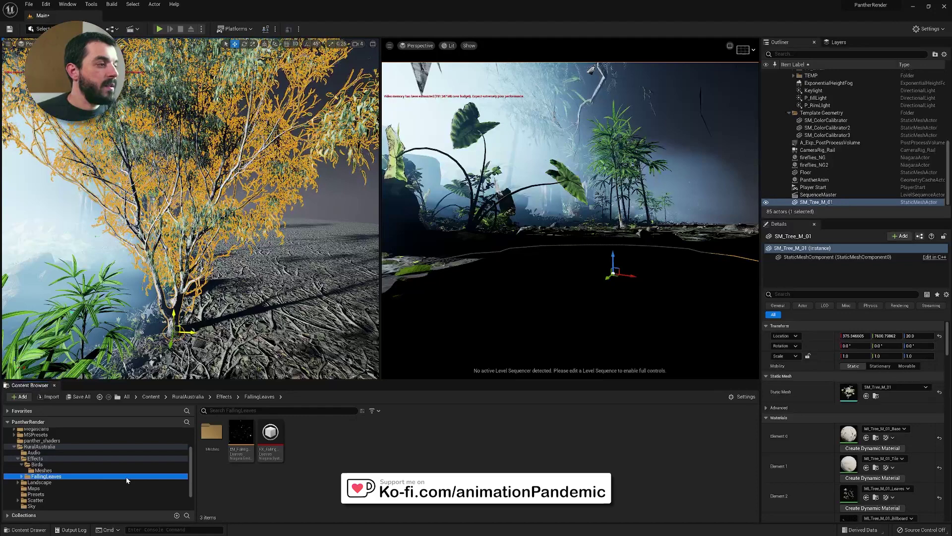
{"action": "left_click", "coordinate": [269, 436]}
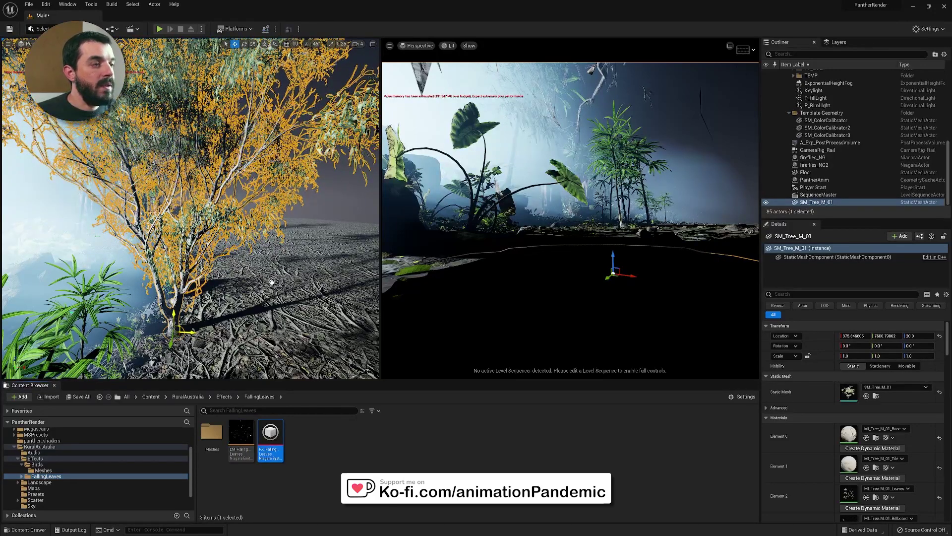
{"action": "left_click_drag", "start_coordinate": [272, 282], "coordinate": [276, 283]}
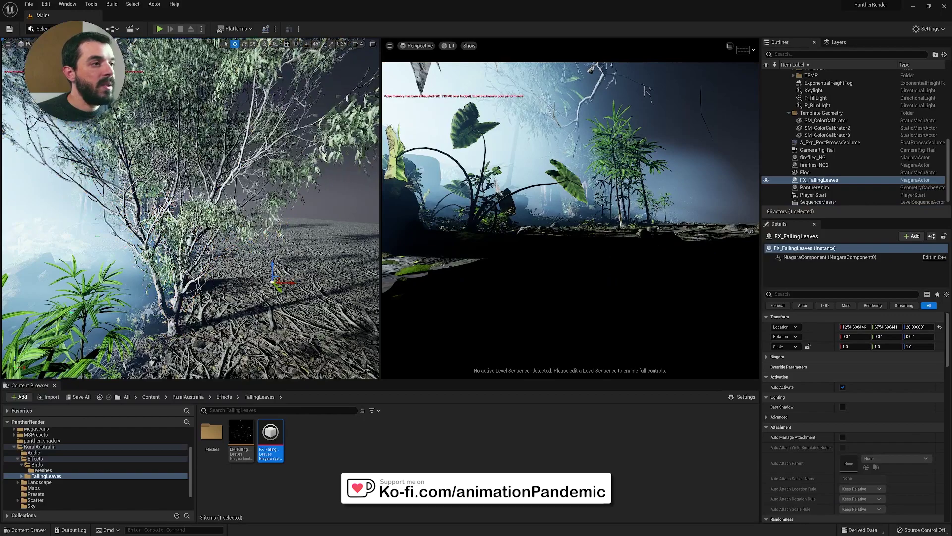
{"action": "key", "text": "f"}
{"action": "right_click_drag", "start_coordinate": [285, 299], "coordinate": [260, 278]}
{"action": "key", "text": "F11"}
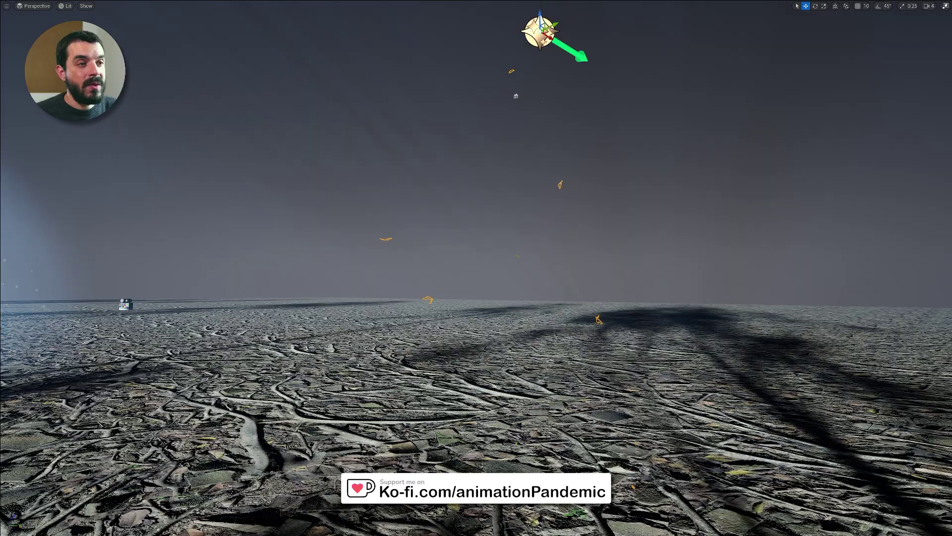
{"action": "right_click_drag", "start_coordinate": [476, 268], "coordinate": [307, 268]}
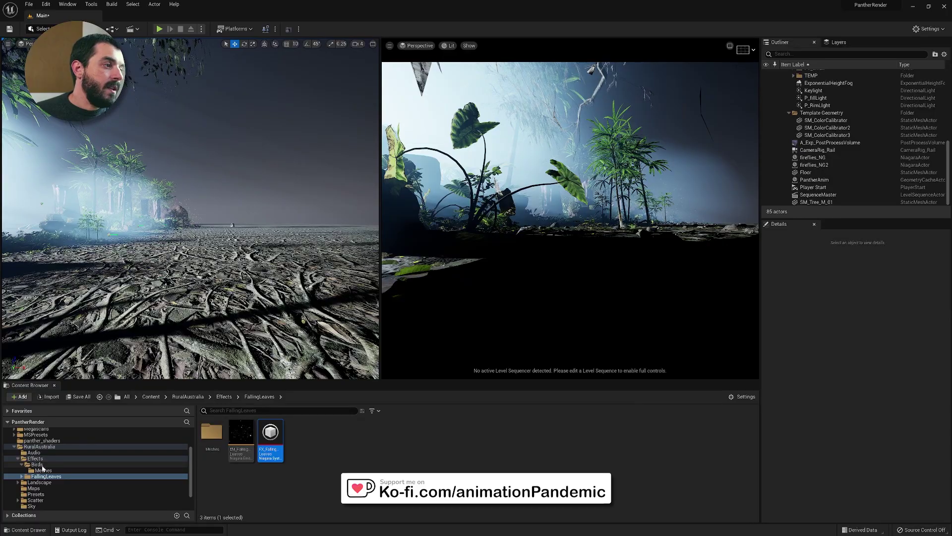
Try out the SM_Birds_01 static mesh from the Birds/Meshes folder in the scene and delete it
{"action": "left_click", "coordinate": [43, 470]}
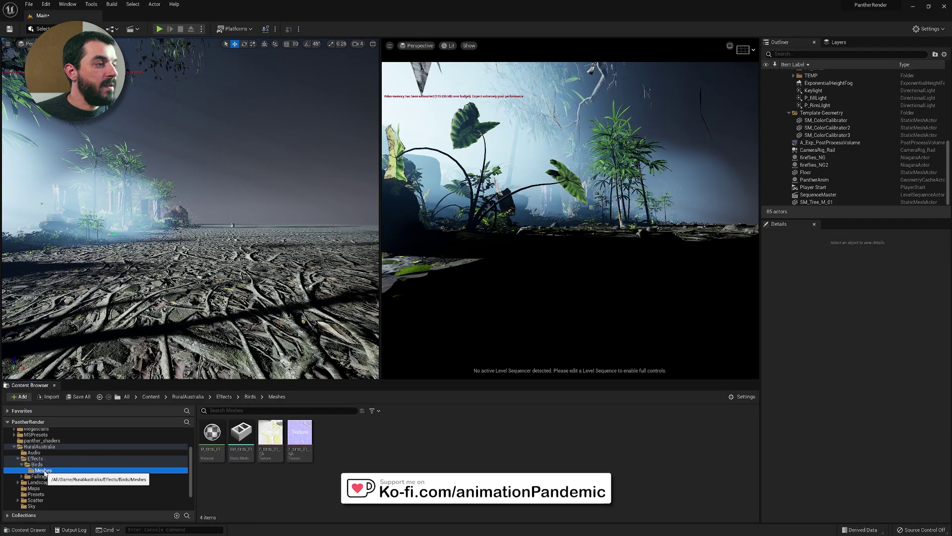
{"action": "left_click_drag", "start_coordinate": [241, 433], "coordinate": [231, 171]}
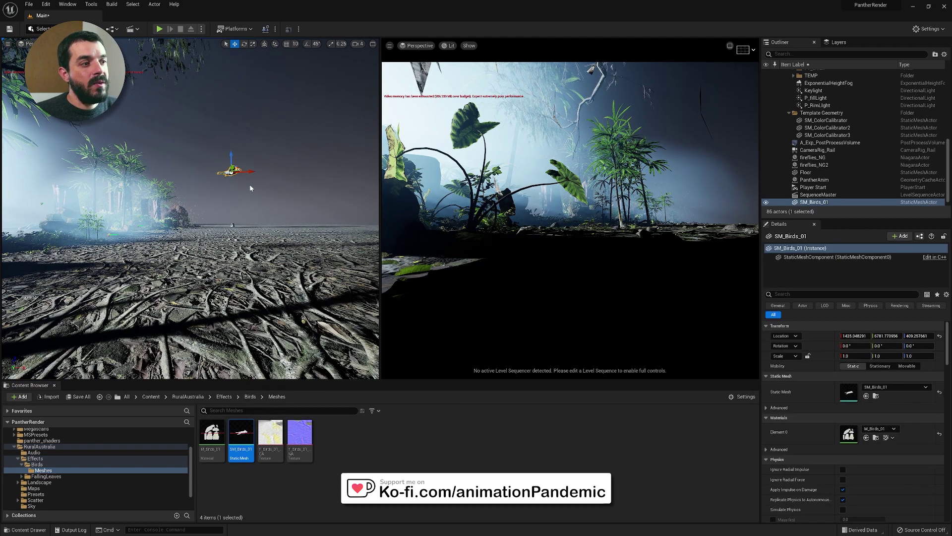
{"action": "key", "text": "Delete"}
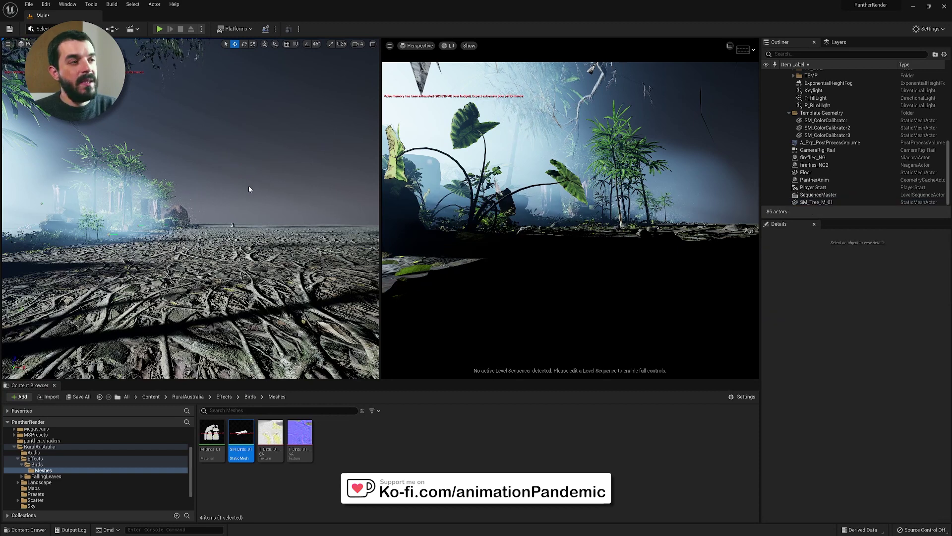
Place the FX_Birds_01 and FX_Birds_02 Niagara systems from Effects/Birds in the scene to preview their flocks
{"action": "left_click", "coordinate": [37, 464]}
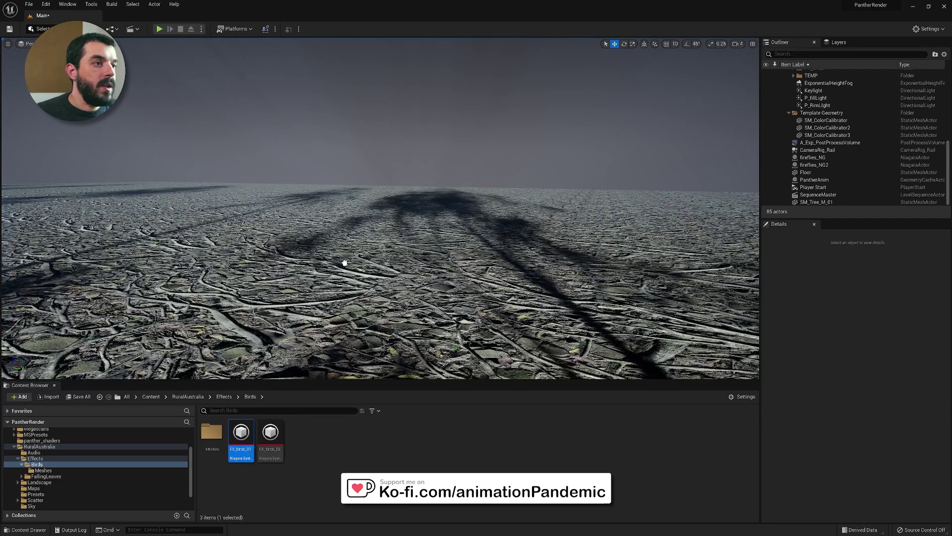
{"action": "left_click_drag", "start_coordinate": [345, 263], "coordinate": [346, 261]}
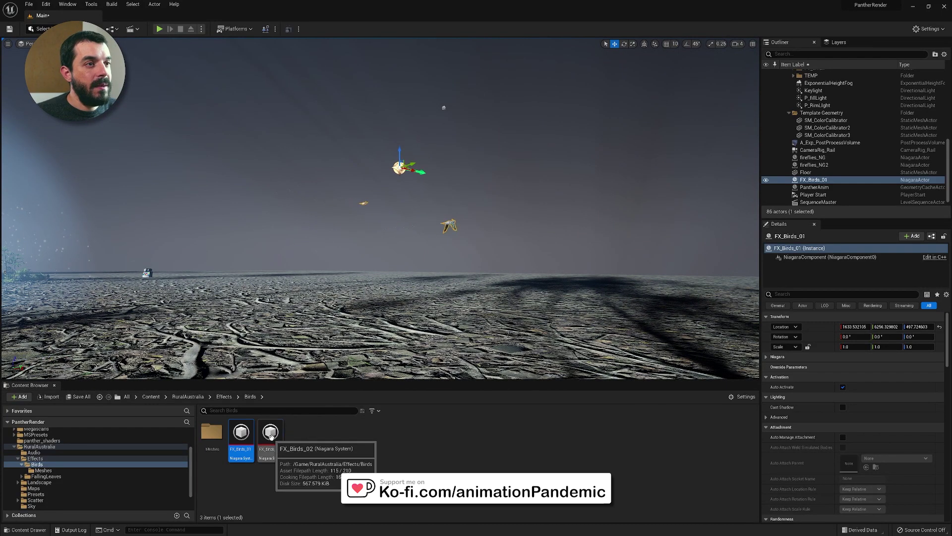
{"action": "left_click_drag", "start_coordinate": [279, 431], "coordinate": [459, 122]}
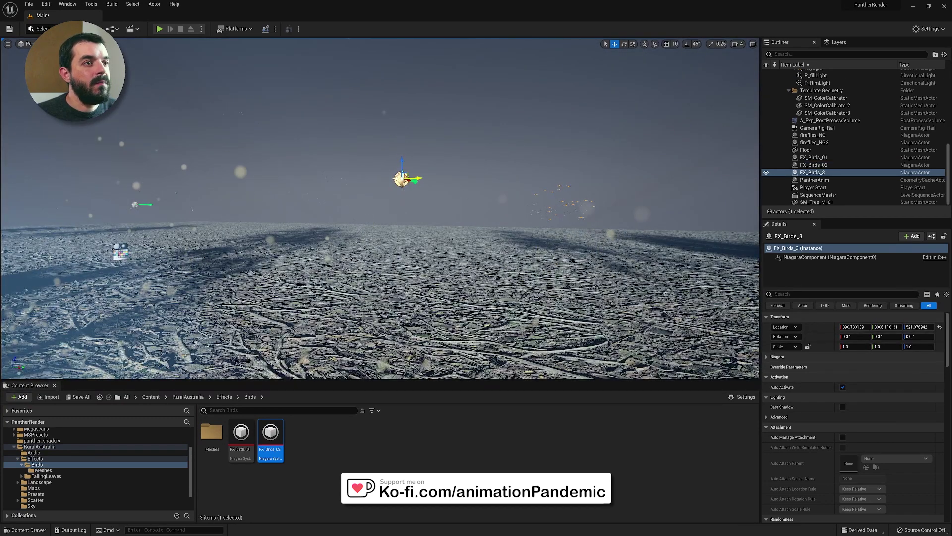
{"action": "left_click_drag", "start_coordinate": [404, 179], "coordinate": [207, 188]}
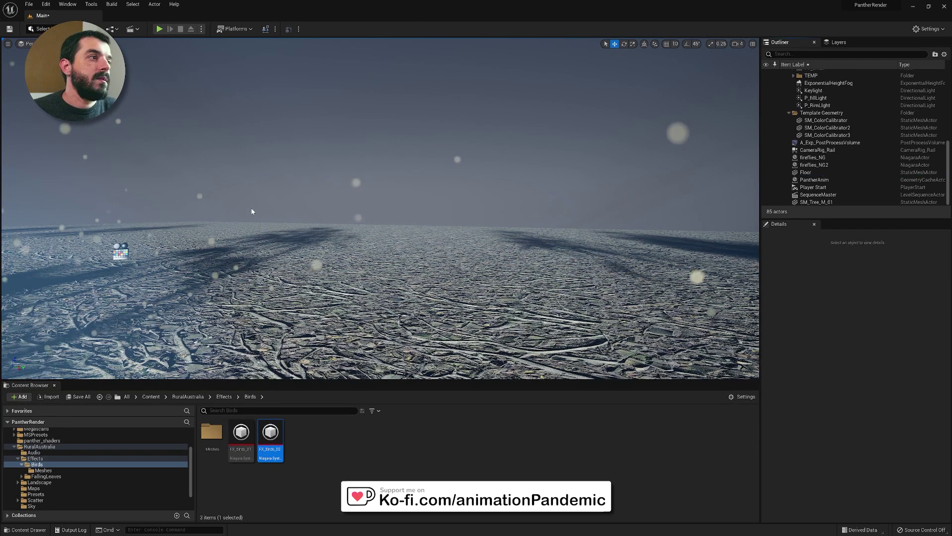
Group the fireflies_NG and fireflies_NG2 actors in a new folder named FirefliesFX
{"action": "left_click", "coordinate": [814, 164]}
{"action": "left_click", "coordinate": [813, 157], "text": "shift"}
{"action": "left_click", "coordinate": [936, 55]}
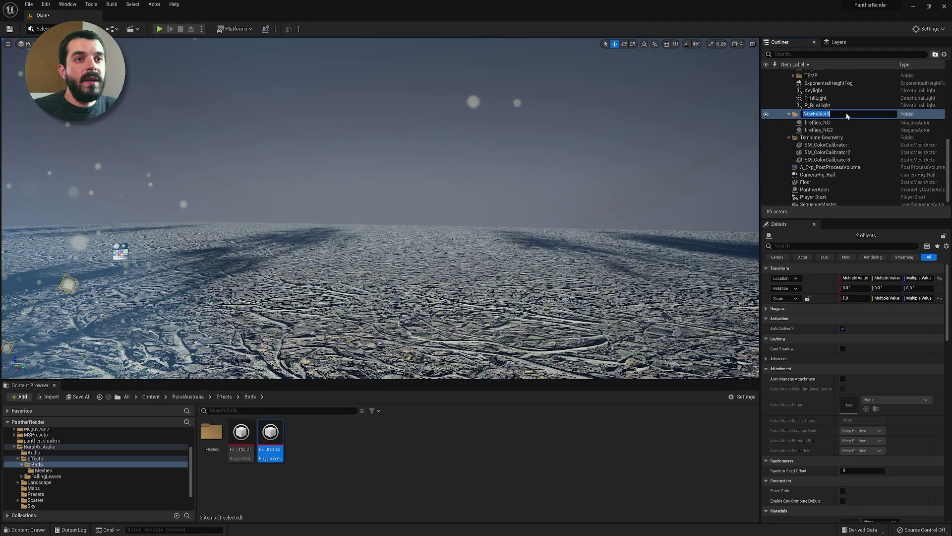
{"action": "type", "text": "Fireflies"}
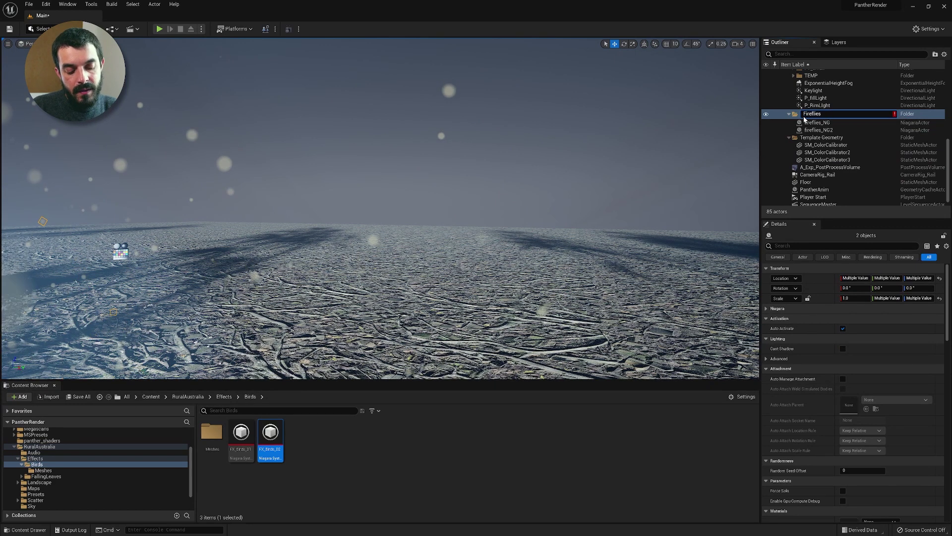
{"action": "type", "text": "F"}
{"action": "type", "text": "X"}
{"action": "key", "text": "Return"}
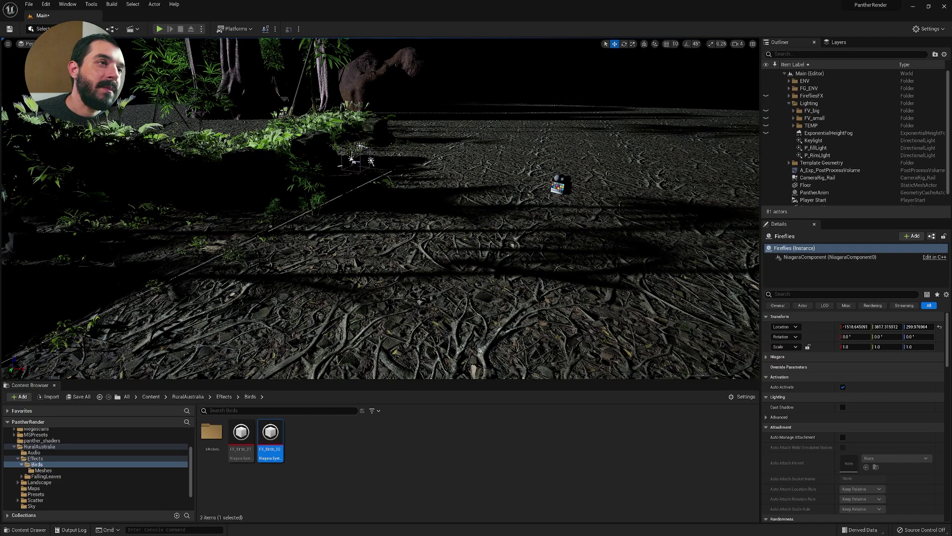
Select the SM_Tree_M_01 tree in the scene and open the SequenceMaster level sequence
{"action": "right_click_drag", "start_coordinate": [453, 180], "coordinate": [336, 164]}
{"action": "right_click_drag", "start_coordinate": [279, 230], "coordinate": [280, 230]}
{"action": "left_click", "coordinate": [281, 230]}
{"action": "left_click", "coordinate": [131, 29]}
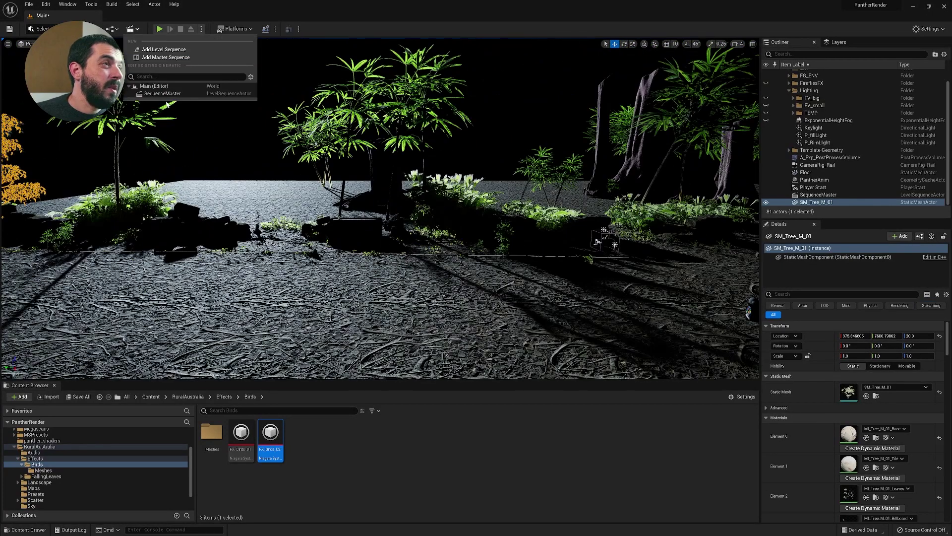
{"action": "left_click", "coordinate": [167, 94]}
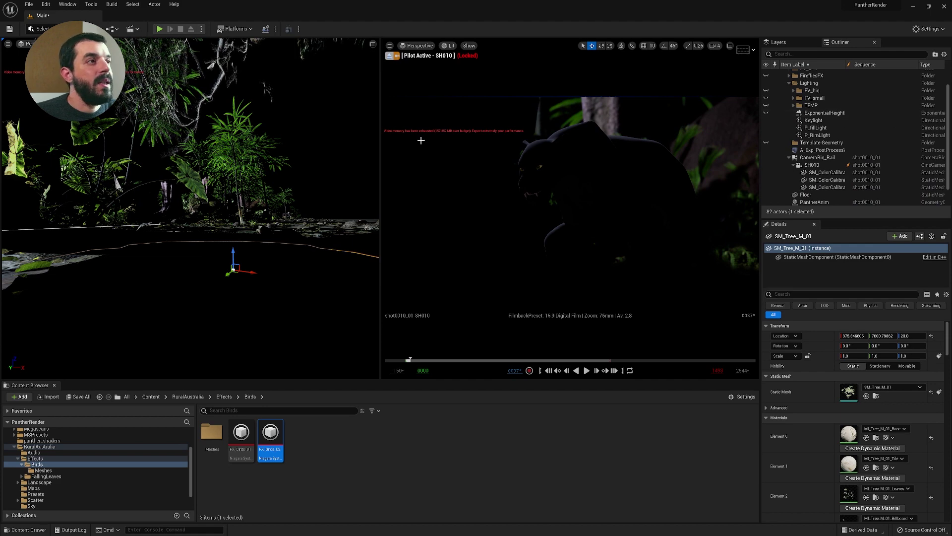
Switch to Foliage mode and try out the FT_Tree_L_01 foliage type from StaticMeshes/Vegetation/Tree_L_01 in the scene
{"action": "left_click", "coordinate": [579, 123]}
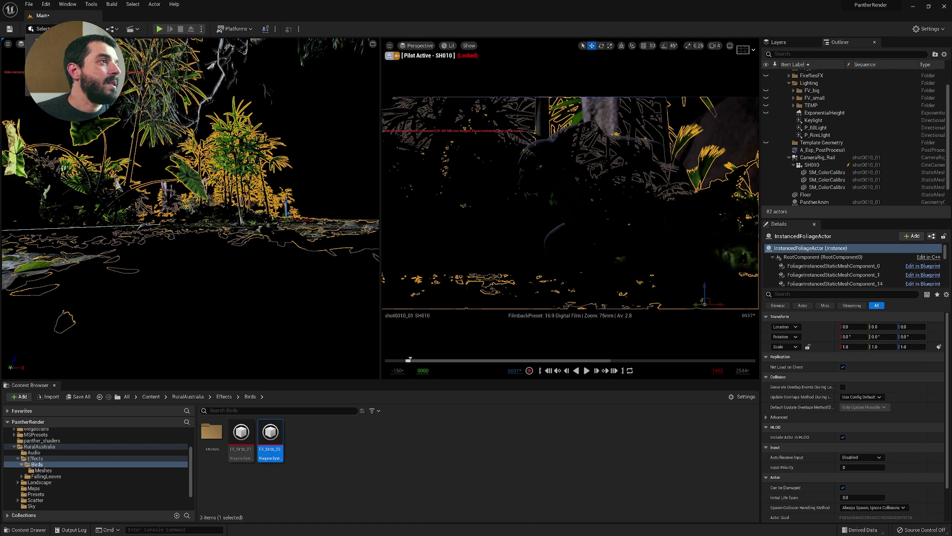
{"action": "key", "text": "shift+4"}
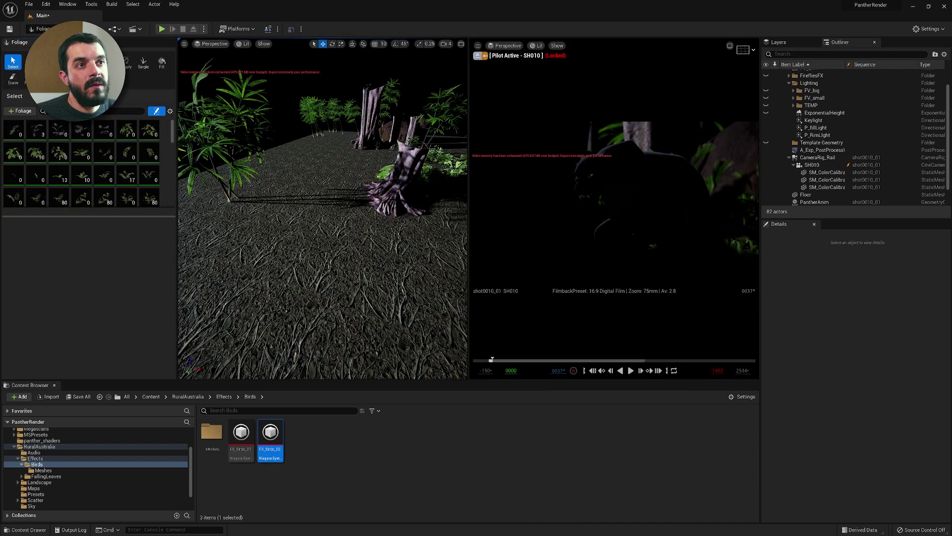
{"action": "left_click_drag", "start_coordinate": [270, 434], "coordinate": [615, 128]}
{"action": "key", "text": "Delete"}
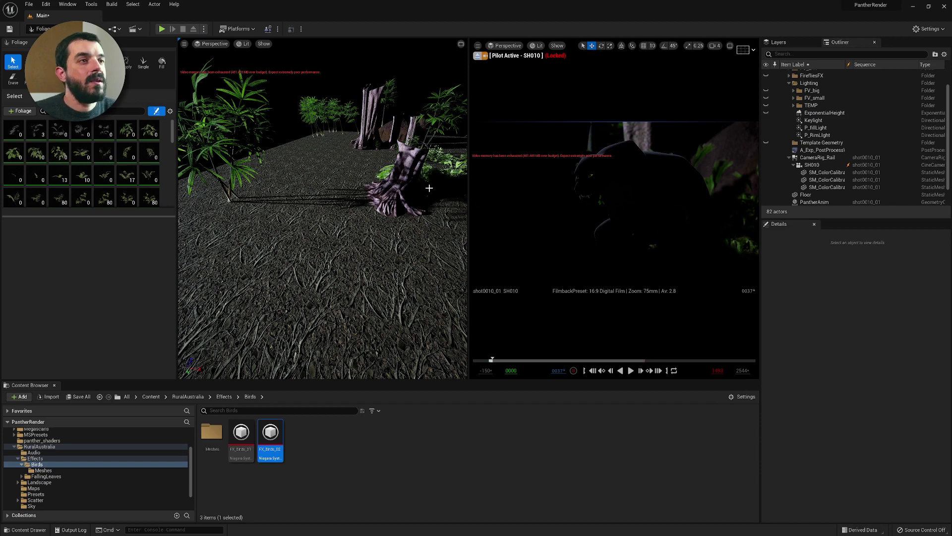
{"action": "key", "text": "s"}
{"action": "right_click_drag", "start_coordinate": [322, 208], "coordinate": [328, 212]}
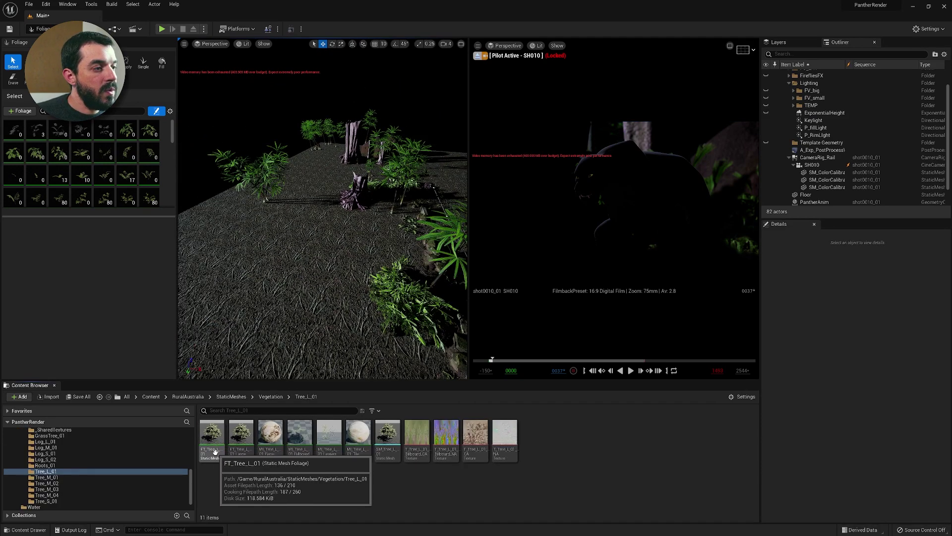
{"action": "left_click", "coordinate": [214, 451]}
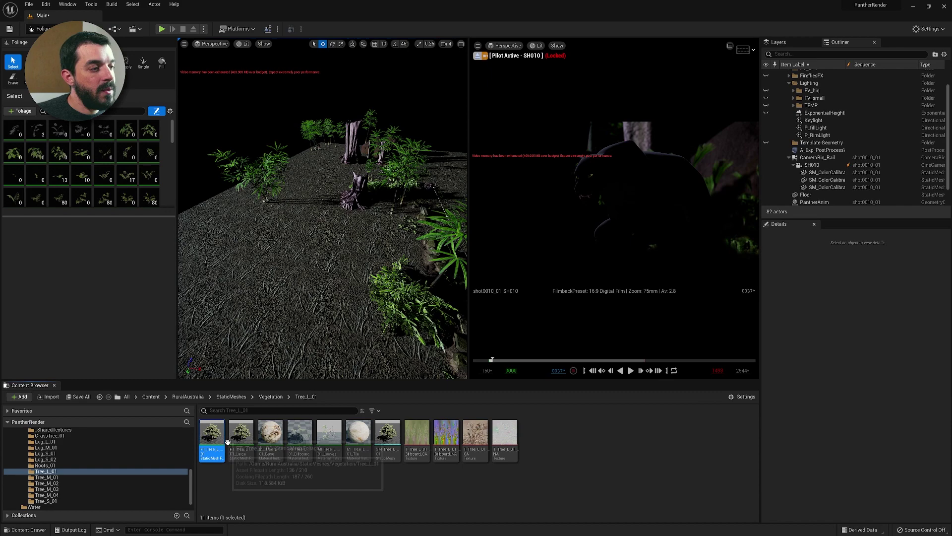
{"action": "right_click_drag", "start_coordinate": [251, 181], "coordinate": [251, 181]}
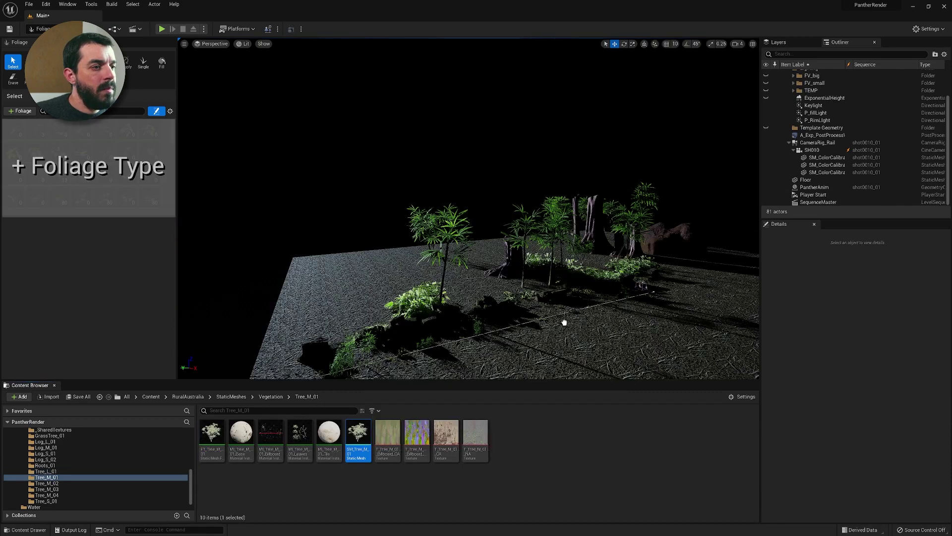
Place the SM_Tree_M_01 static mesh from Vegetation/Tree_M_01 in the background near the tree stumps, in regular selection mode
{"action": "left_click_drag", "start_coordinate": [563, 321], "coordinate": [649, 321]}
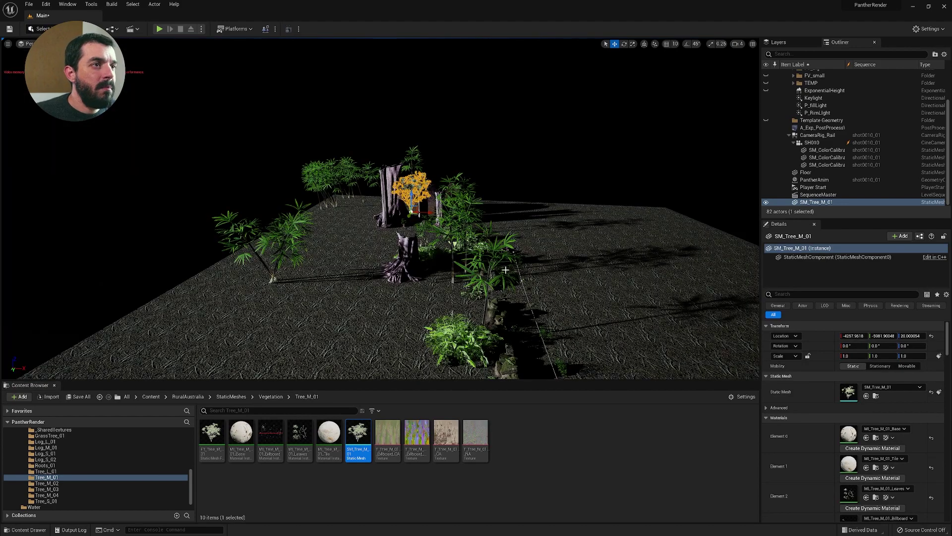
{"action": "right_click_drag", "start_coordinate": [505, 269], "coordinate": [506, 269]}
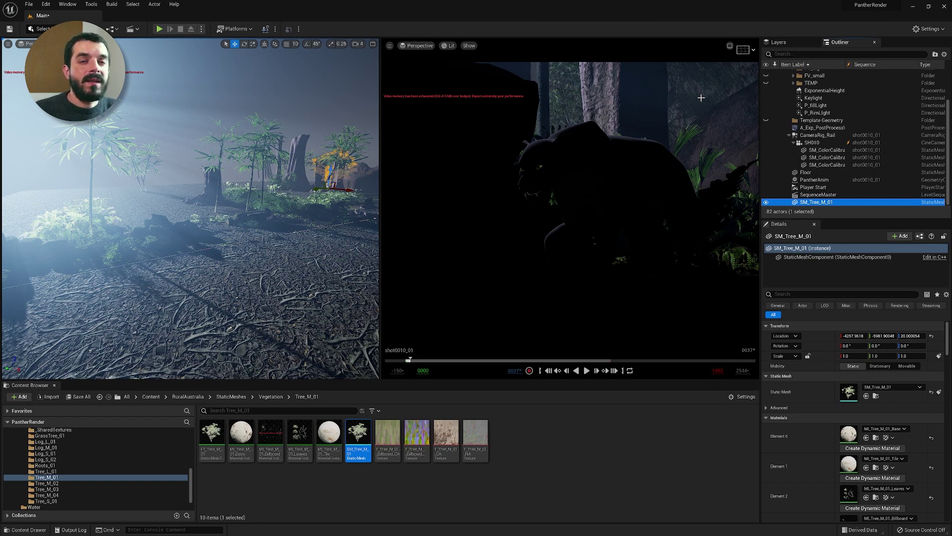
{"action": "left_click", "coordinate": [537, 96]}
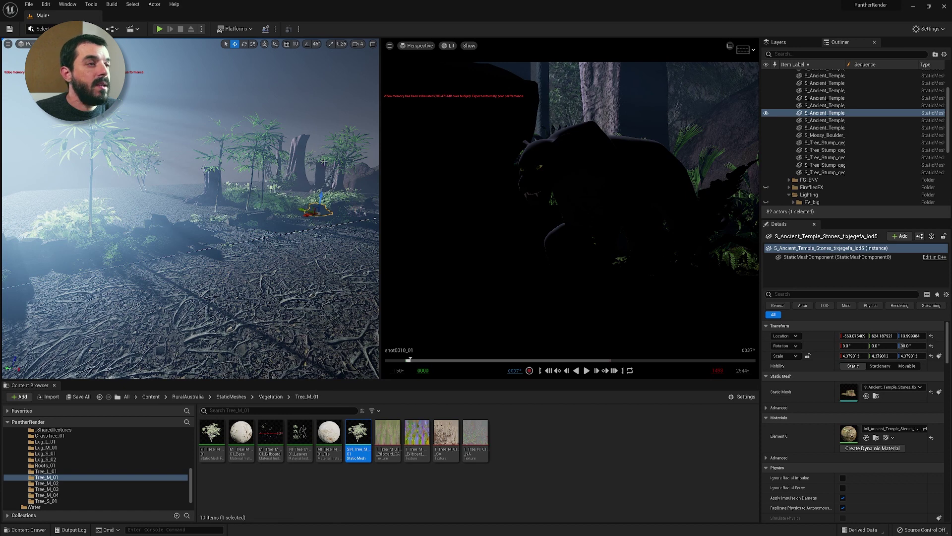
Show the FV_big folder under Lighting to check its fog in the shot, and hide it again
{"action": "right_click_drag", "start_coordinate": [190, 209], "coordinate": [218, 238]}
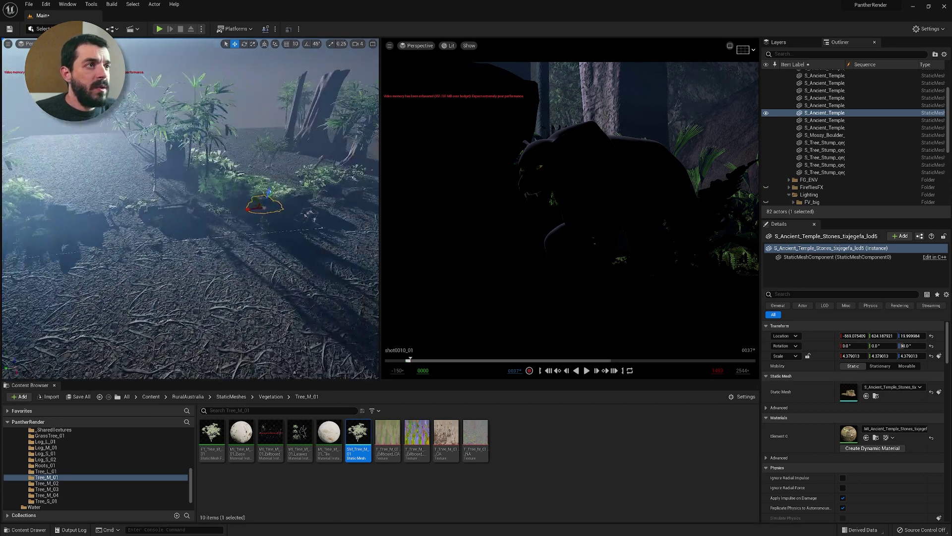
{"action": "scroll", "coordinate": [779, 182], "scroll_direction": "down", "scroll_amount": 3}
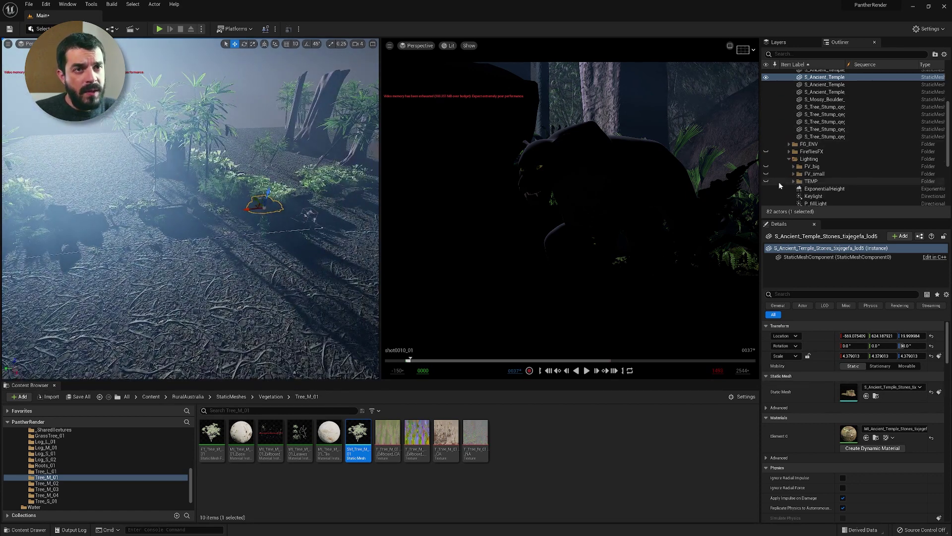
{"action": "left_click", "coordinate": [765, 155]}
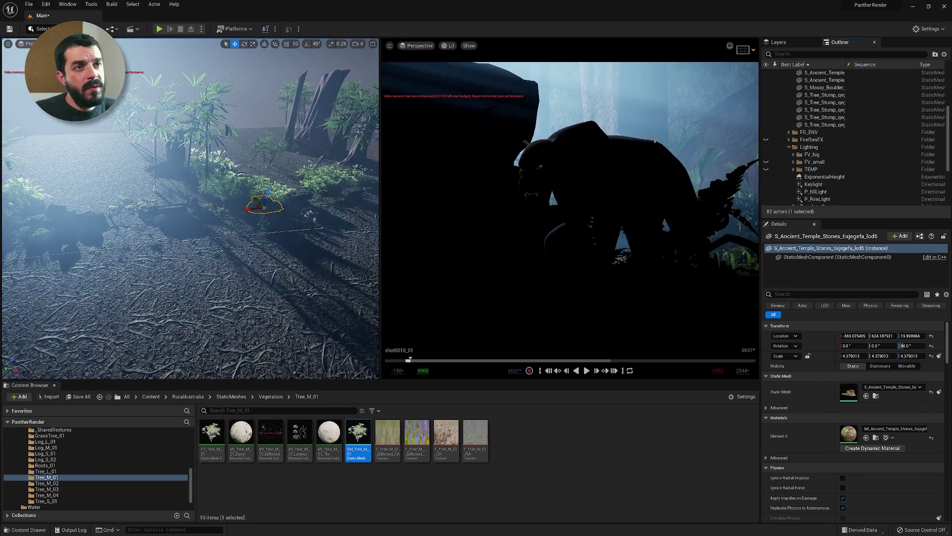
{"action": "left_click", "coordinate": [766, 156]}
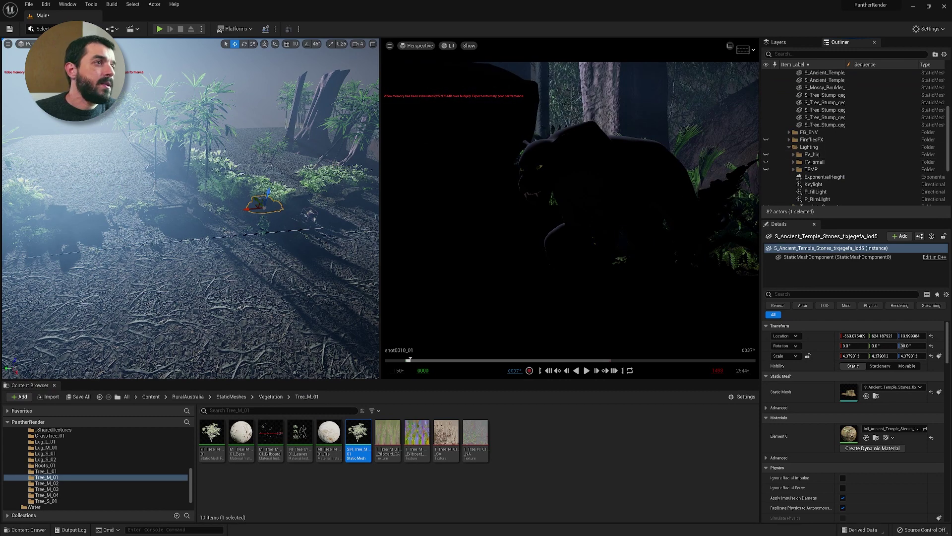
Place the SM_Tree_M_04 static mesh from Vegetation/Tree_M_04 beside the ferns behind the panther, closer than the first tree
{"action": "right_click_drag", "start_coordinate": [30, 266], "coordinate": [27, 265]}
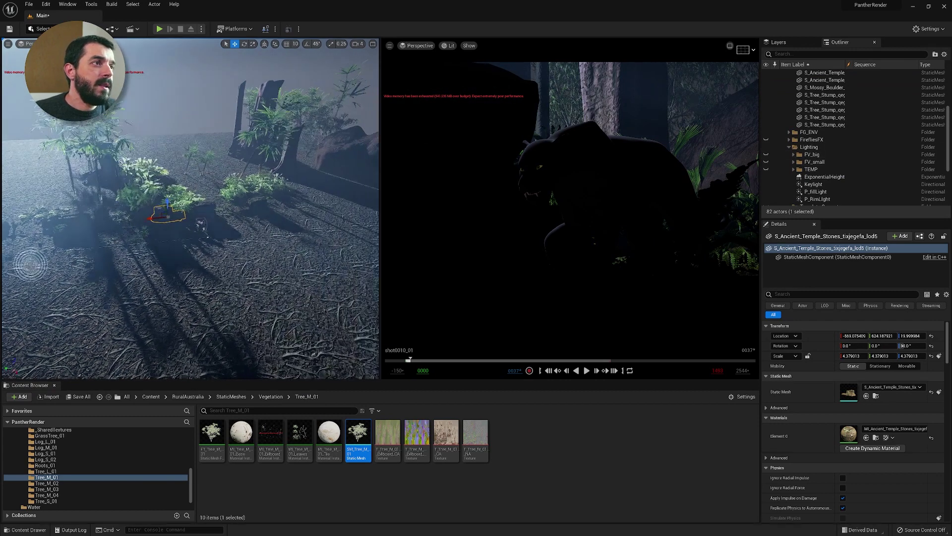
{"action": "left_click", "coordinate": [321, 121]}
{"action": "left_click", "coordinate": [52, 495]}
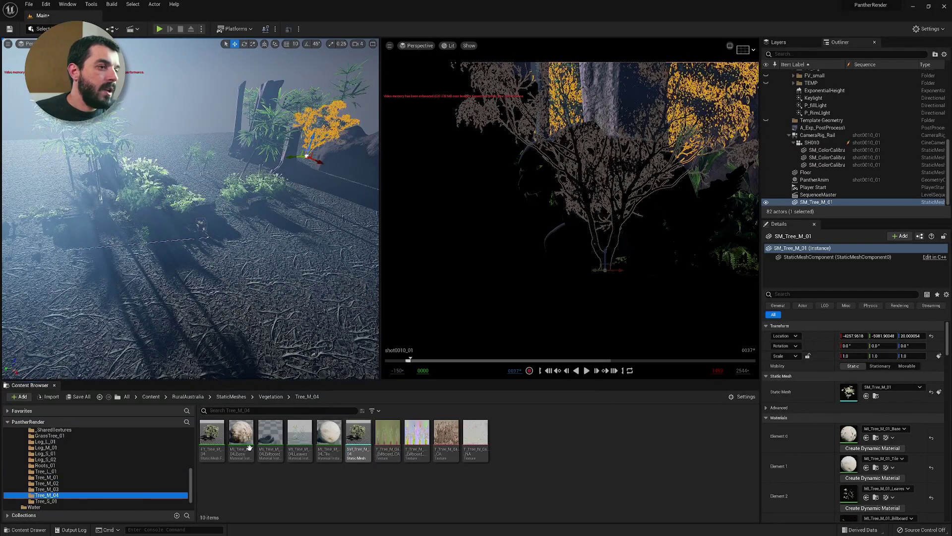
{"action": "left_click_drag", "start_coordinate": [359, 451], "coordinate": [224, 212]}
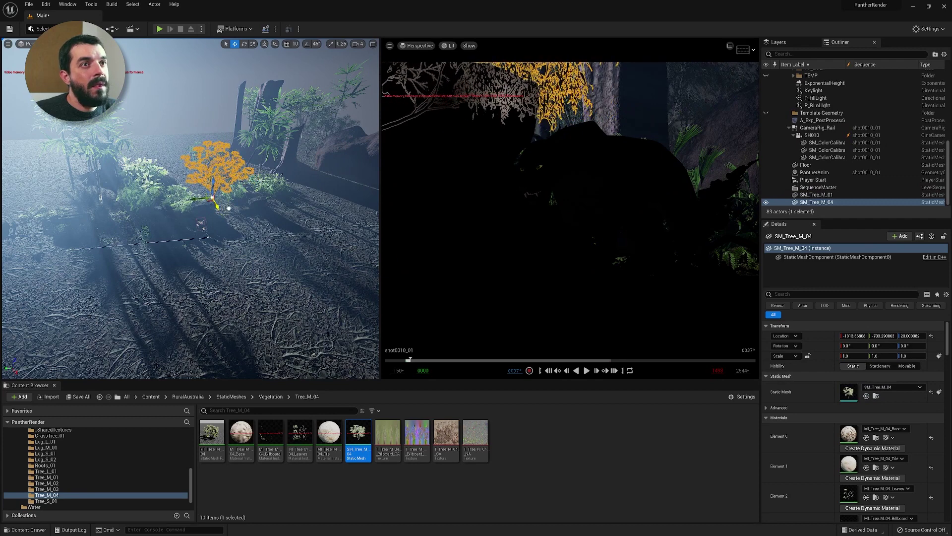
Shift the SM_Tree_M_04 tree to about X -1229 and rotate it to about -7.6° around Z, viewing through the SH010 camera
{"action": "left_click", "coordinate": [615, 238]}
{"action": "left_click", "coordinate": [588, 192]}
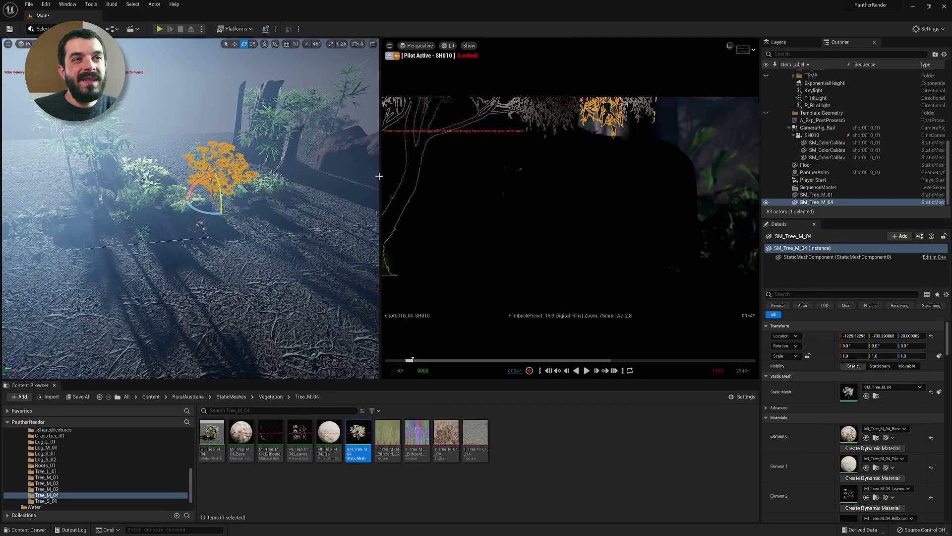
{"action": "left_click", "coordinate": [204, 129]}
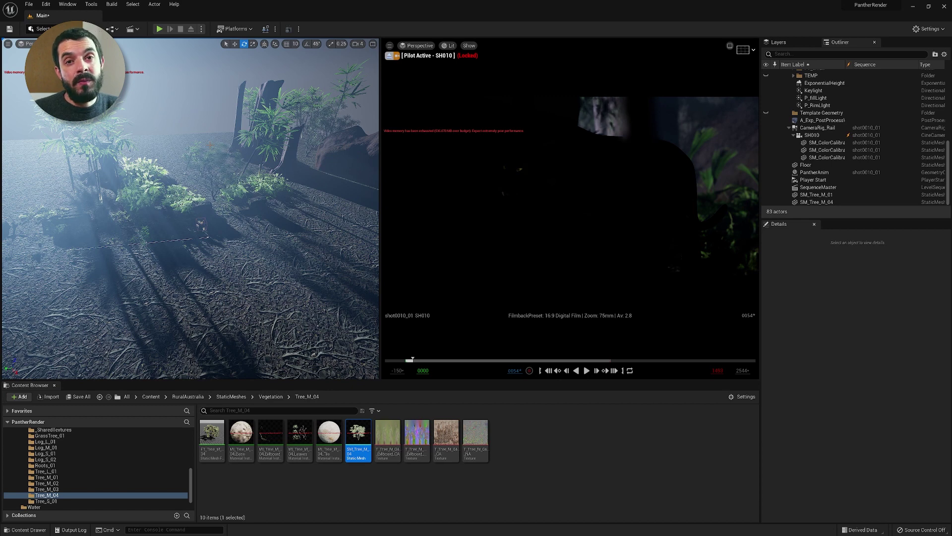
Duplicate the SM_Tree_M_04 tree and move the copy to the other side of the panther, at about X 551, Z -216
{"action": "left_click_drag", "start_coordinate": [190, 208], "coordinate": [204, 232], "text": "alt"}
{"action": "left_click", "coordinate": [190, 167]}
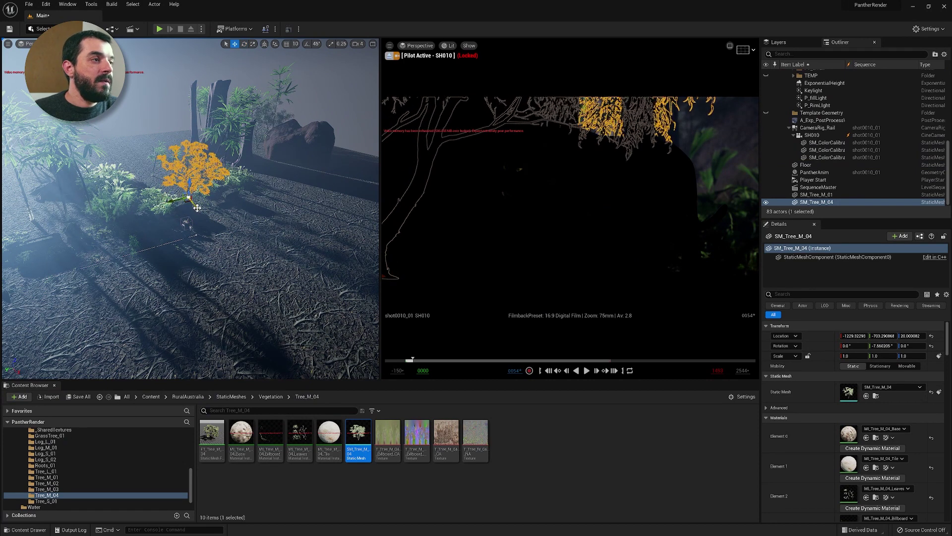
{"action": "key", "text": "w"}
{"action": "left_click_drag", "start_coordinate": [194, 183], "coordinate": [283, 245], "text": "alt"}
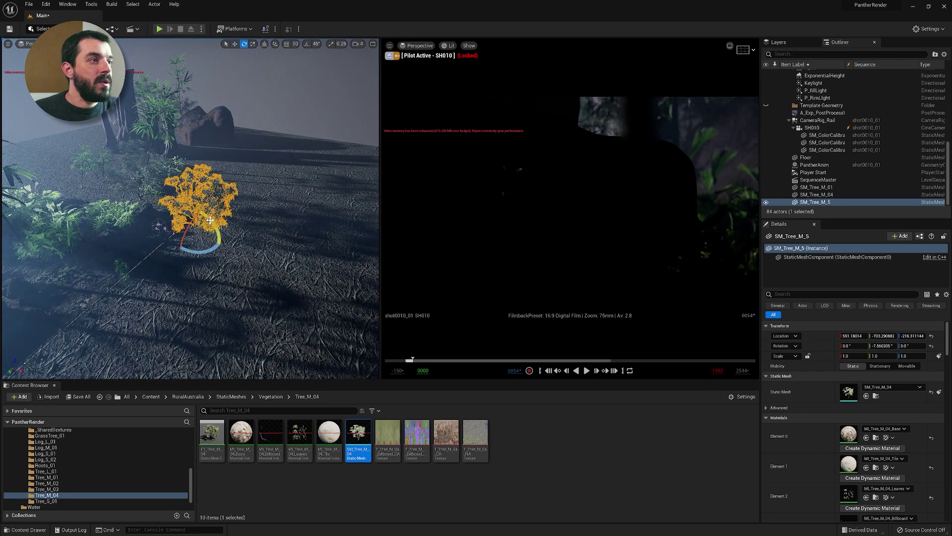
Rotate the duplicated tree to about 2.1° around Z and lower it to about Z -950
{"action": "left_click_drag", "start_coordinate": [208, 218], "coordinate": [198, 214]}
{"action": "key", "text": "w"}
{"action": "left_click_drag", "start_coordinate": [186, 241], "coordinate": [204, 261]}
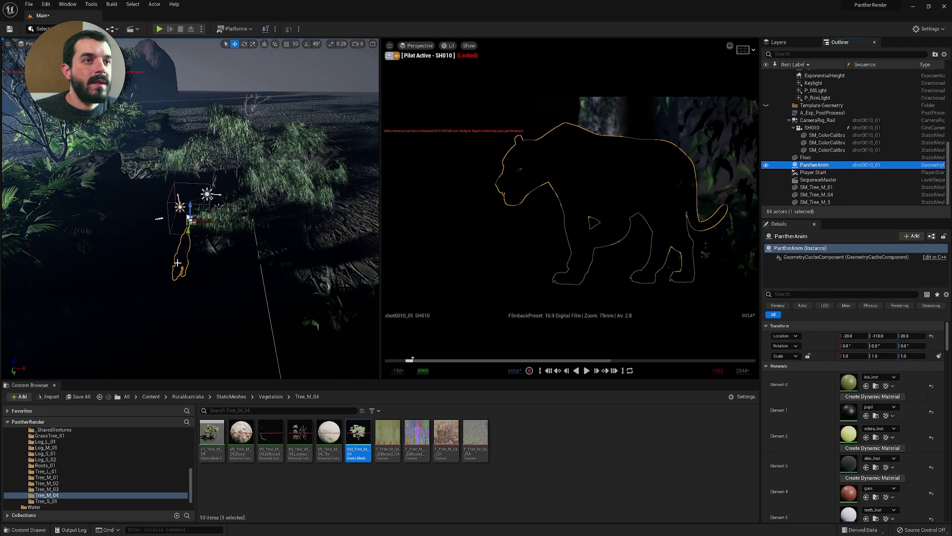
Move the SM_Tree_M_5 tree out from in front of the SH010 camera, to about X 509, Y -2148
{"action": "scroll", "coordinate": [240, 242], "scroll_direction": "up", "scroll_amount": 5}
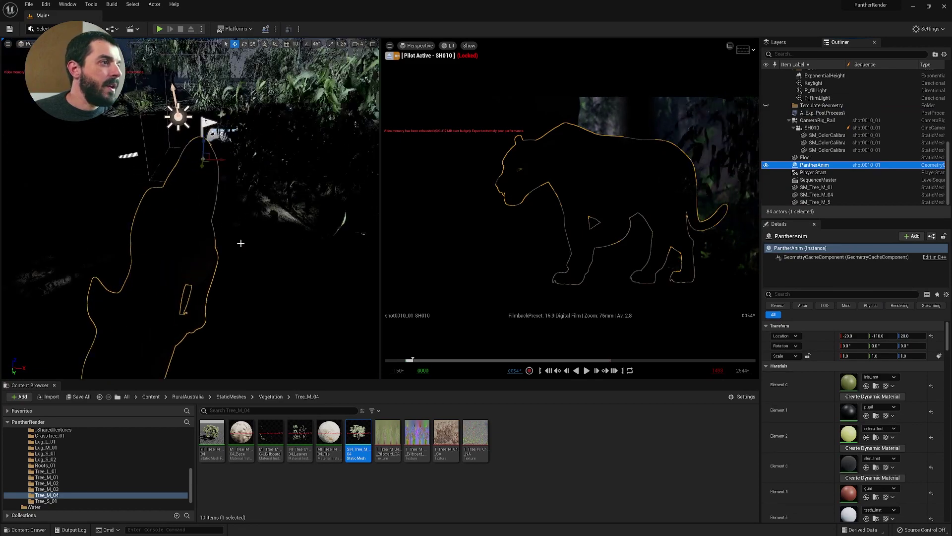
{"action": "left_click_drag", "start_coordinate": [240, 242], "coordinate": [352, 198], "text": "alt"}
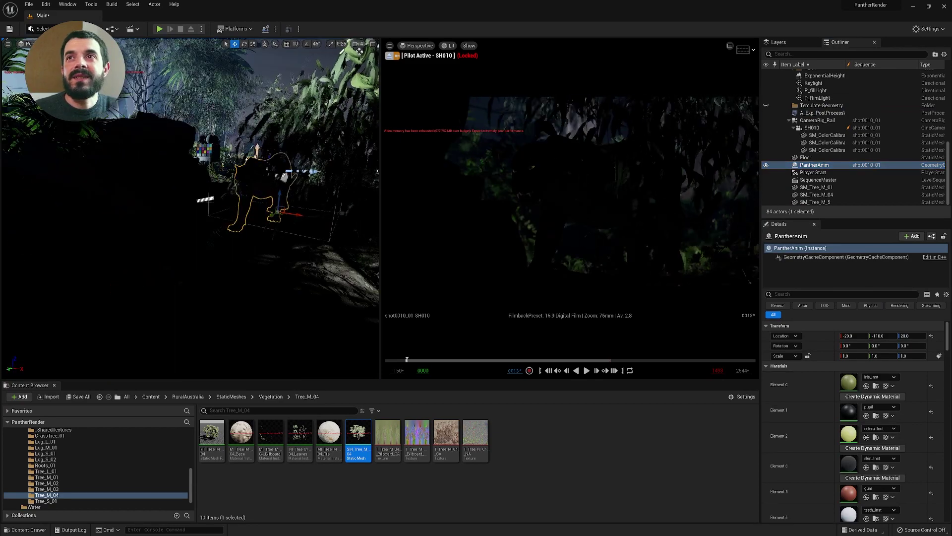
{"action": "left_click", "coordinate": [352, 198]}
{"action": "key", "text": "f"}
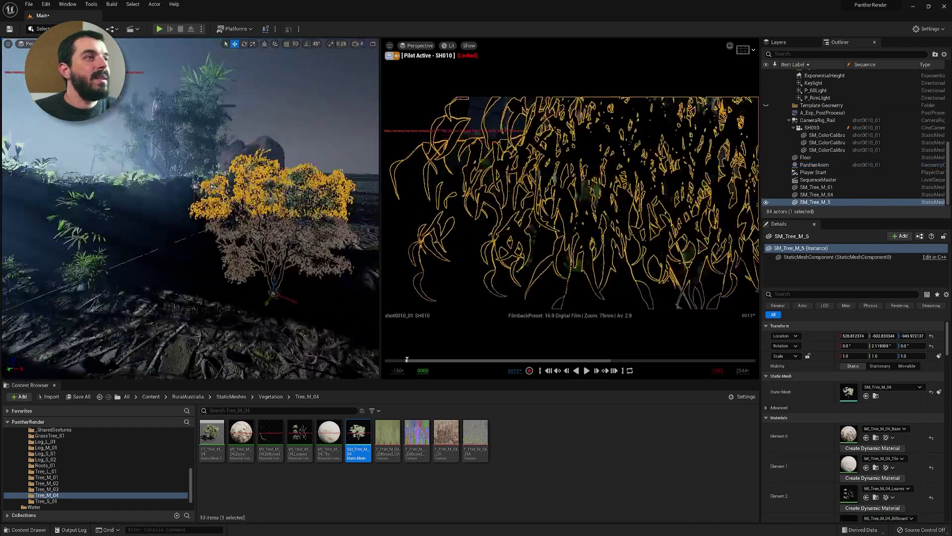
{"action": "left_click_drag", "start_coordinate": [267, 301], "coordinate": [297, 283]}
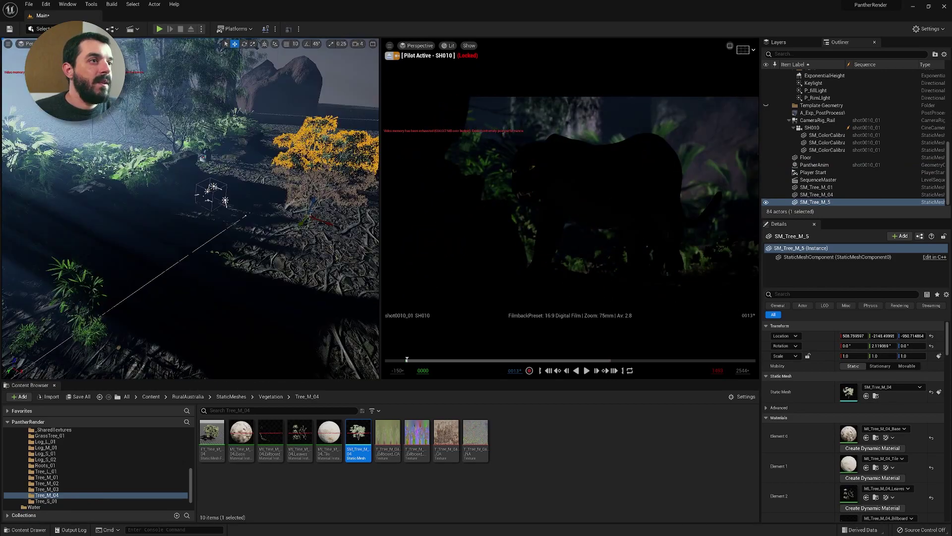
Push the SM_Tree_M_5 tree into the background behind the panther, to about X -1829, Y -4373, Z -494
{"action": "key", "text": "f"}
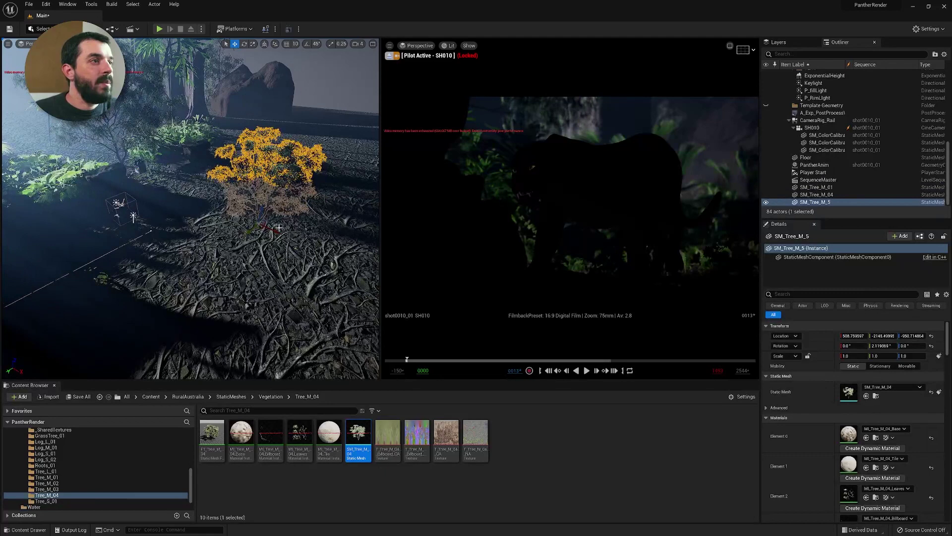
{"action": "left_click_drag", "start_coordinate": [246, 229], "coordinate": [276, 156]}
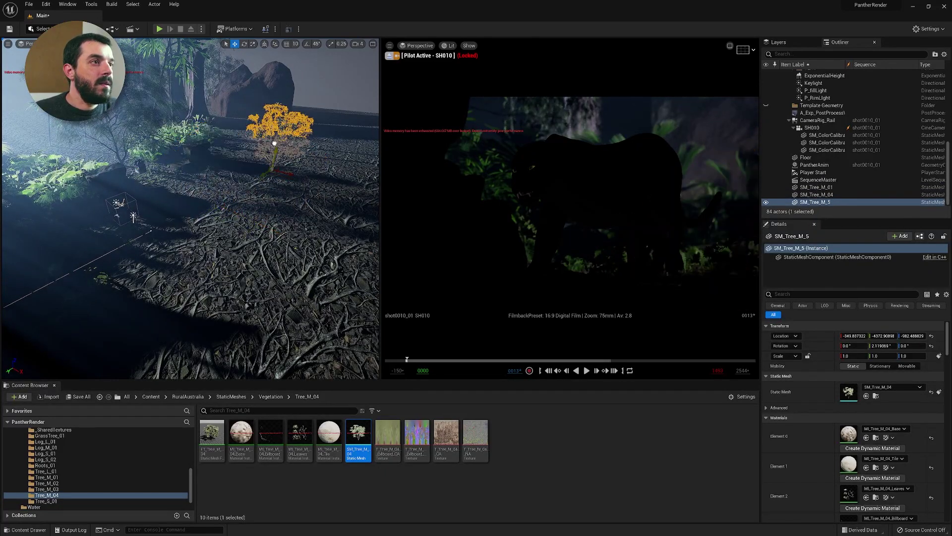
{"action": "left_click", "coordinate": [723, 172]}
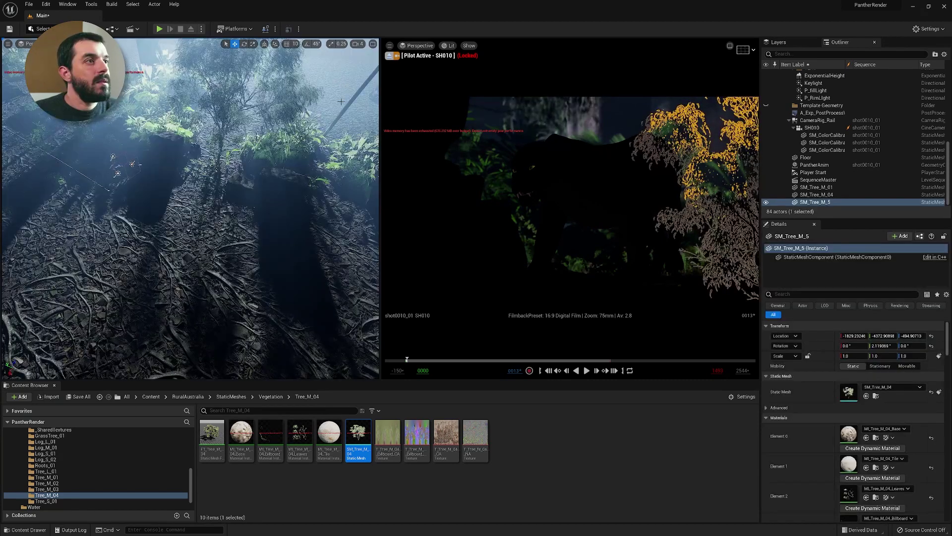
Play back the shot through the SH010 camera to review the added trees, and stop the playback
{"action": "left_click", "coordinate": [557, 209]}
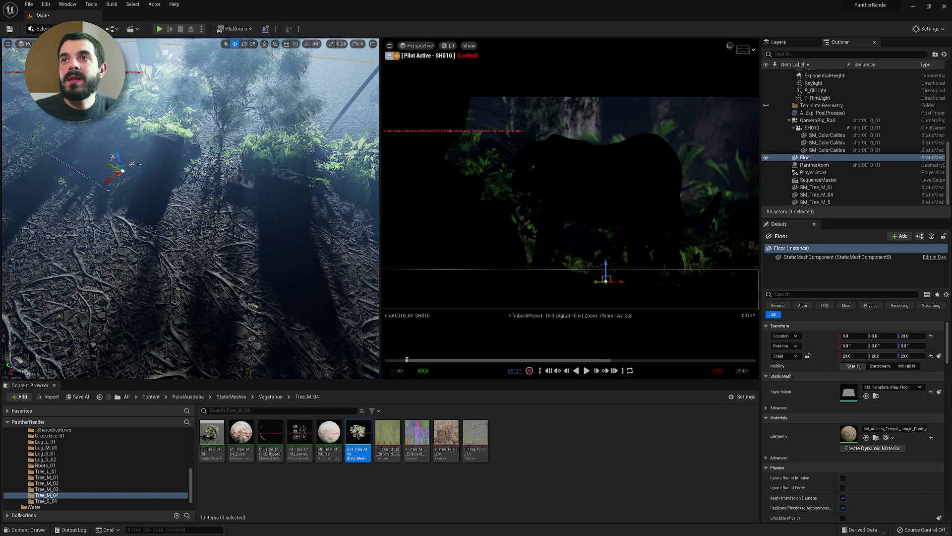
{"action": "key", "text": "space"}
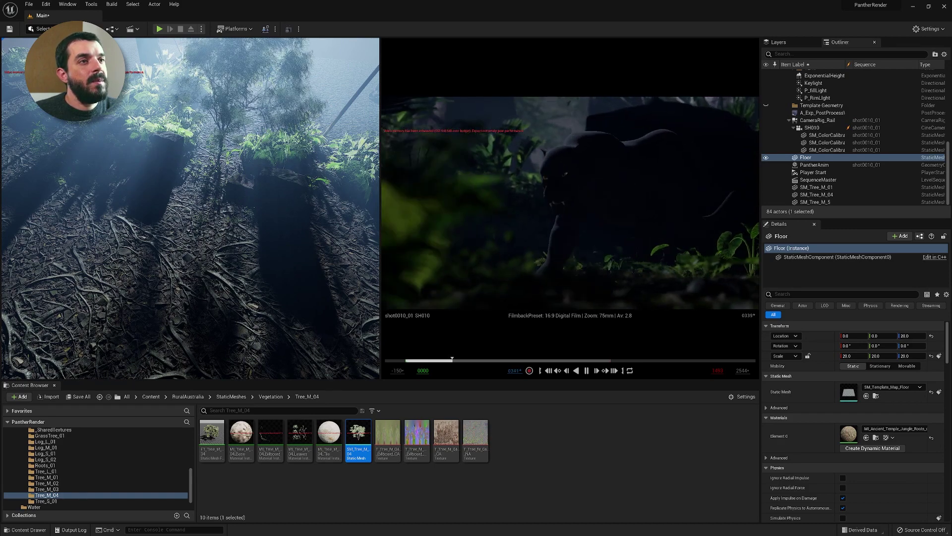
{"action": "key", "text": "space"}
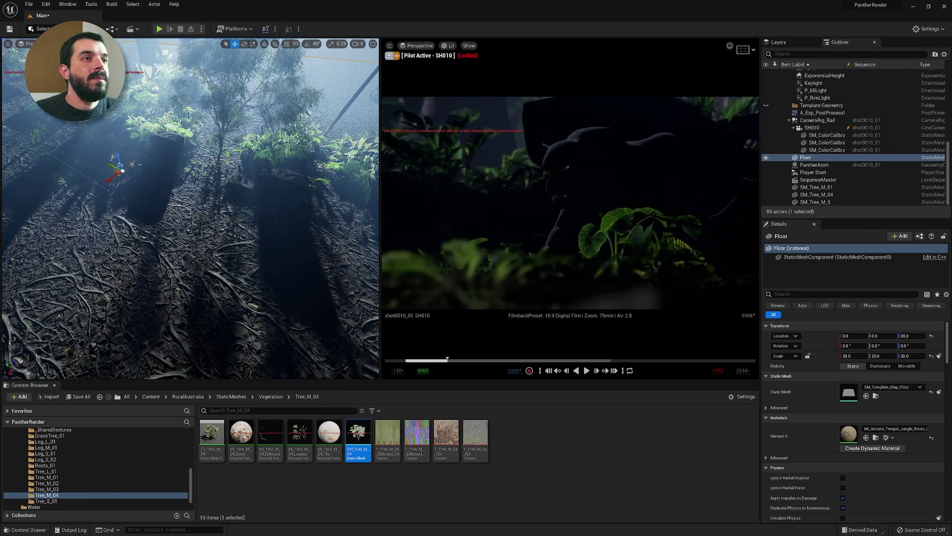
Duplicate the SM_Tree_M_04 tree and place the copy farther back, at about X -3105, Y -1457, Z 269
{"action": "scroll", "coordinate": [310, 192], "scroll_direction": "down", "scroll_amount": 5}
{"action": "left_click_drag", "start_coordinate": [310, 192], "coordinate": [339, 216], "text": "alt"}
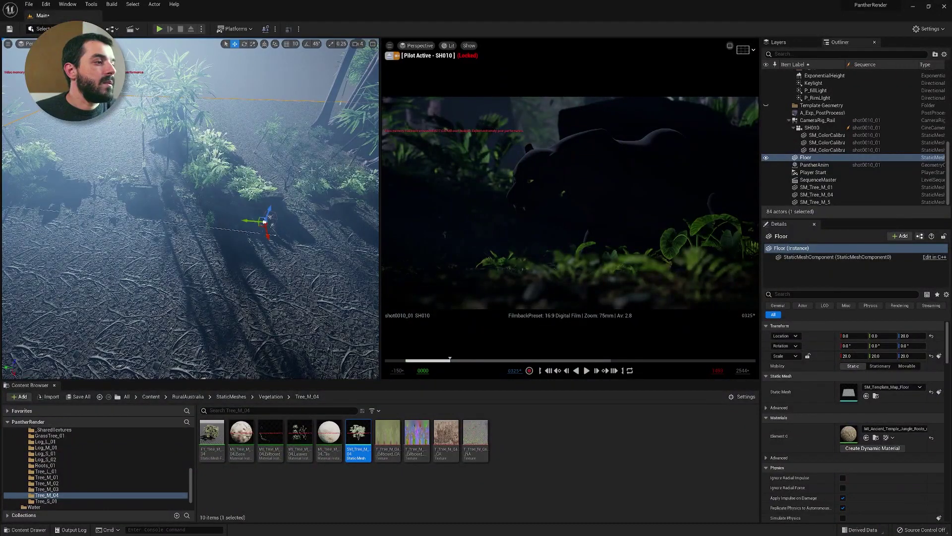
{"action": "left_click", "coordinate": [282, 197]}
{"action": "left_click_drag", "start_coordinate": [268, 193], "coordinate": [65, 185], "text": "alt"}
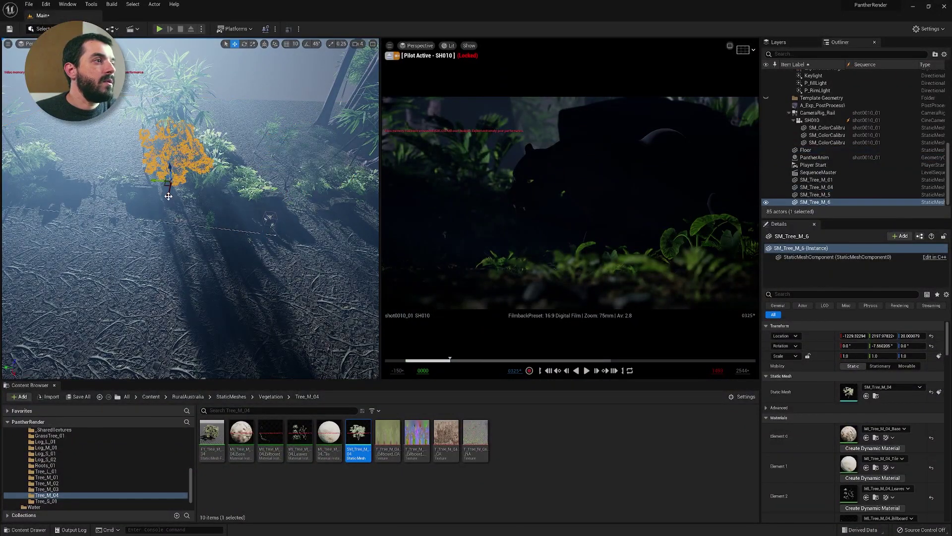
{"action": "left_click_drag", "start_coordinate": [169, 183], "coordinate": [292, 148]}
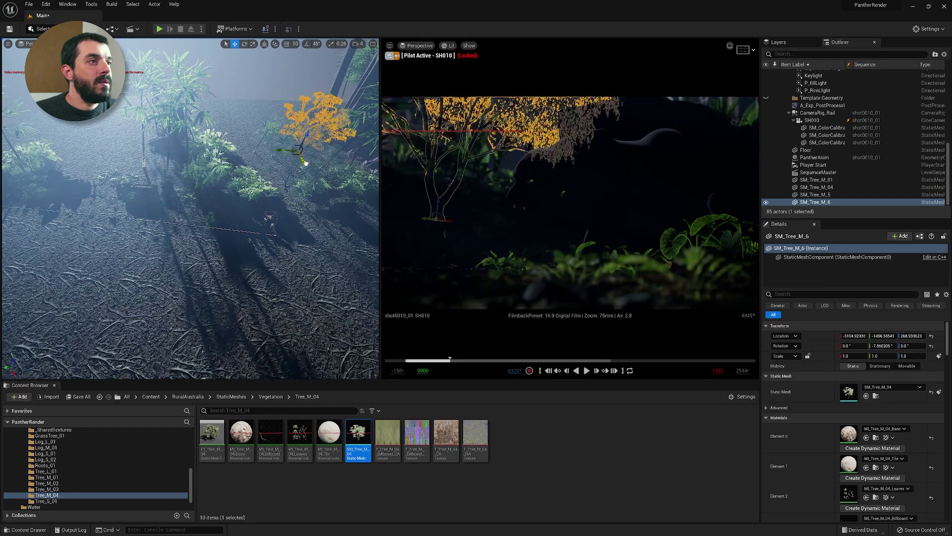
{"action": "key", "text": "Escape"}
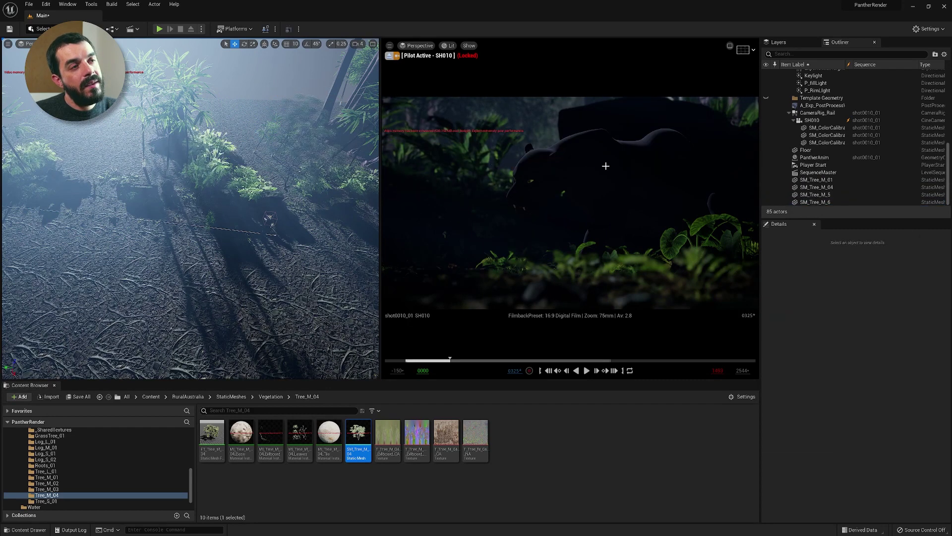
Check the positions of the SM_Tree_M_6 and SM_Tree_M_01 trees in the SH010 view, clear the selection, and play the shot
{"action": "left_click", "coordinate": [293, 123]}
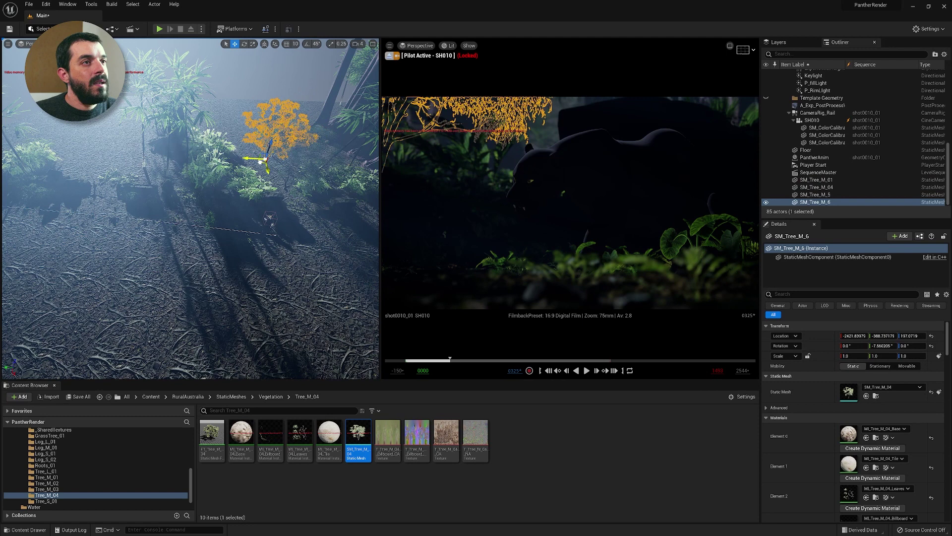
{"action": "left_click", "coordinate": [542, 132]}
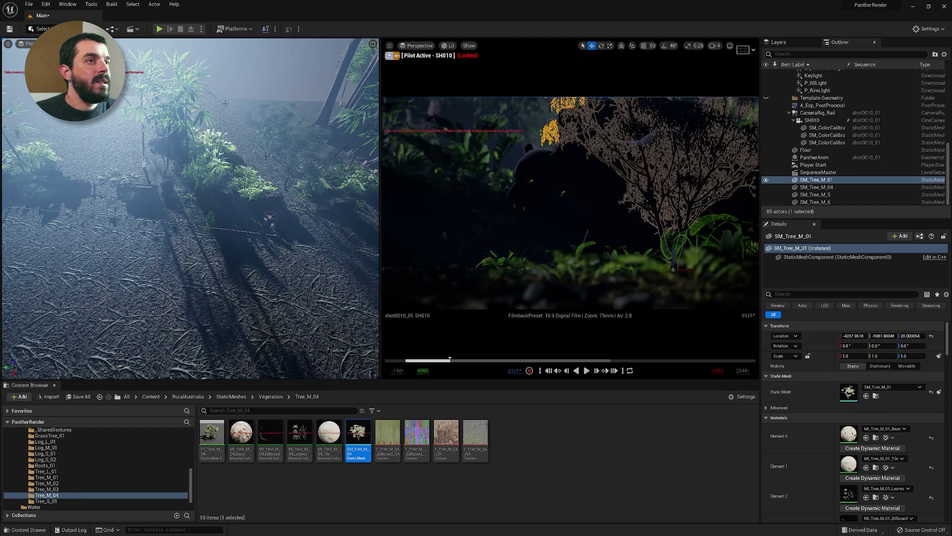
{"action": "left_click", "coordinate": [280, 122]}
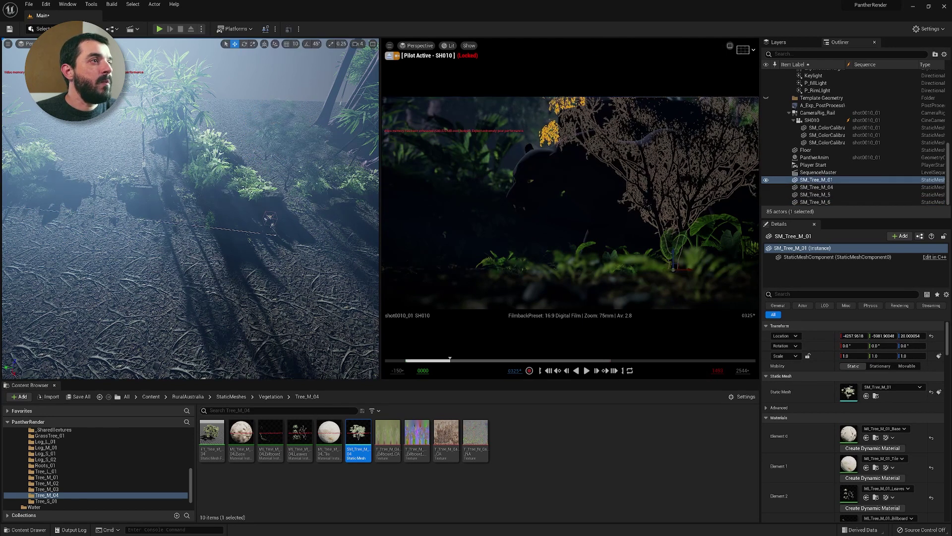
{"action": "left_click", "coordinate": [494, 180]}
{"action": "key", "text": "Escape"}
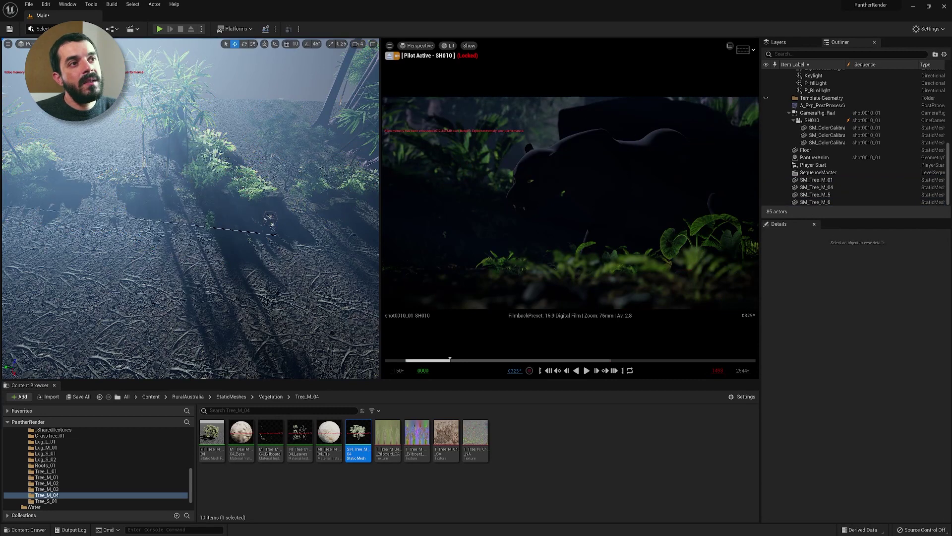
{"action": "key", "text": "space"}
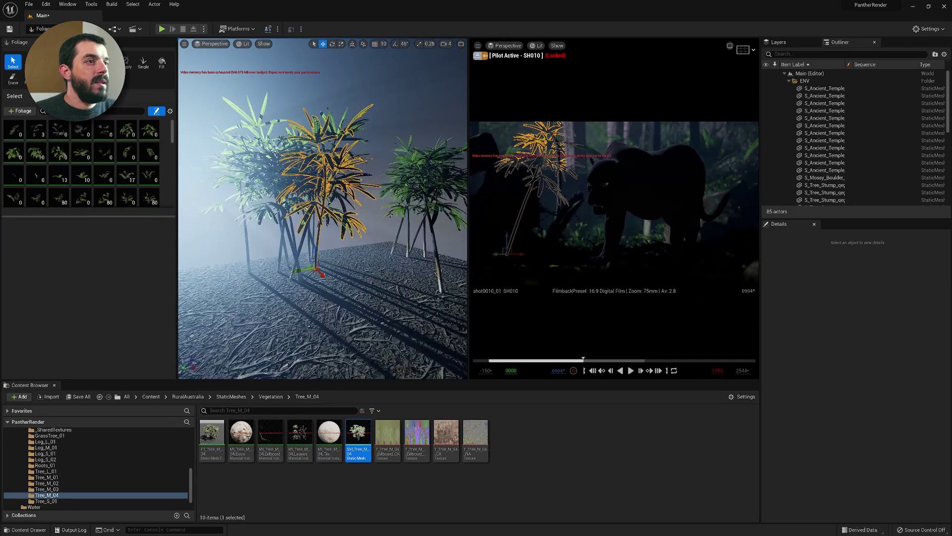
Delete the palm foliage instance standing ahead of the panther's head in the SH010 view
{"action": "right_click_drag", "start_coordinate": [323, 208], "coordinate": [389, 185]}
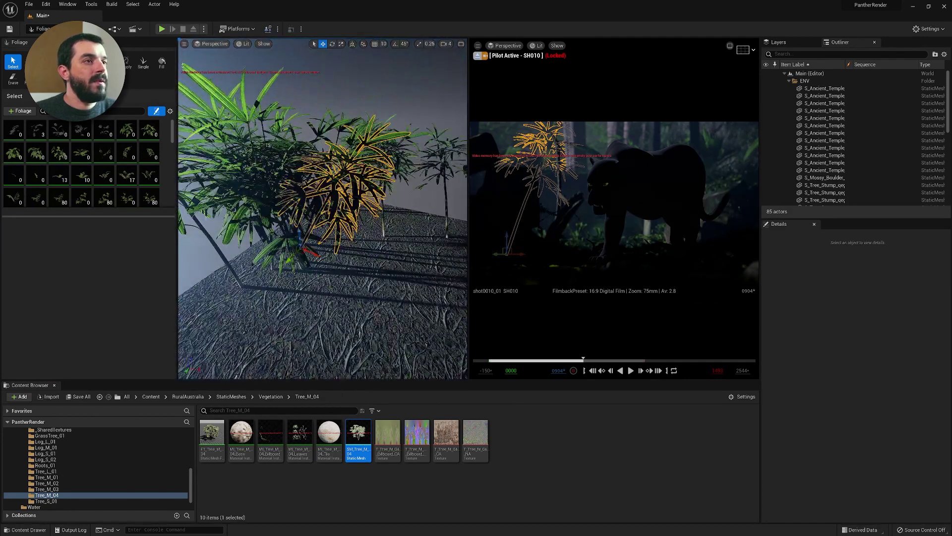
{"action": "scroll", "coordinate": [389, 185], "scroll_direction": "down", "scroll_amount": 6}
{"action": "scroll", "coordinate": [390, 210], "scroll_direction": "down", "scroll_amount": 3}
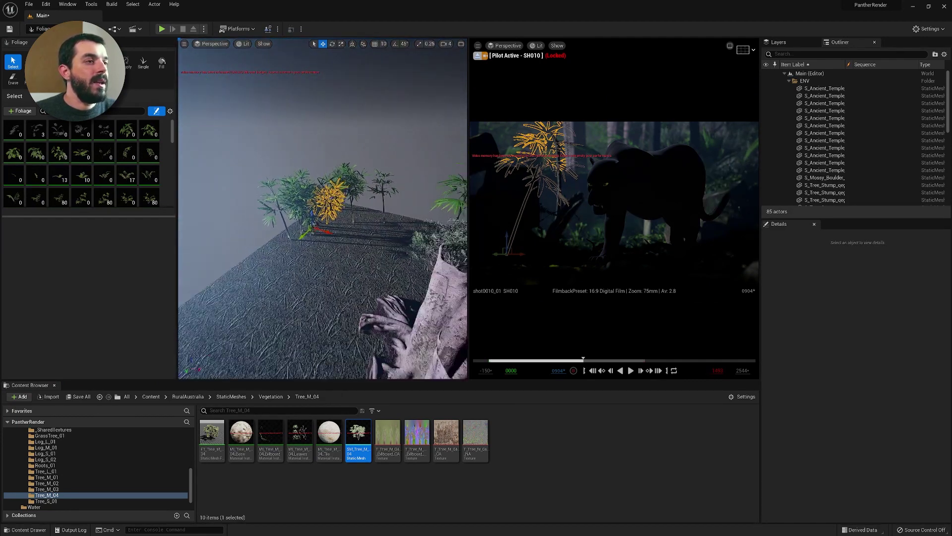
{"action": "key", "text": "Delete"}
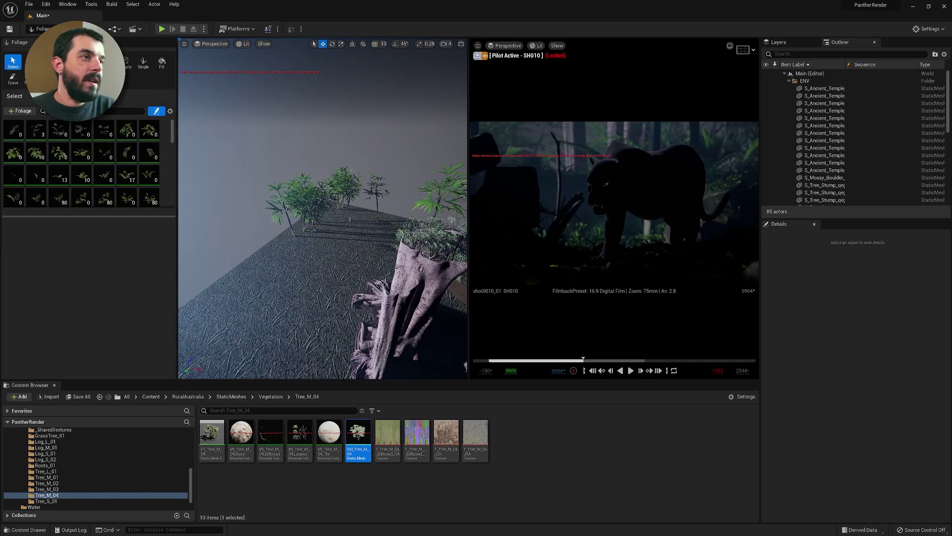
Add the SM_Tree_M_2 tree, using the SM_Tree_M_01 mesh, beside the rocks behind the panther at about X -6693, Y -1968, Z 20
{"action": "left_click", "coordinate": [311, 198]}
{"action": "left_click", "coordinate": [403, 230]}
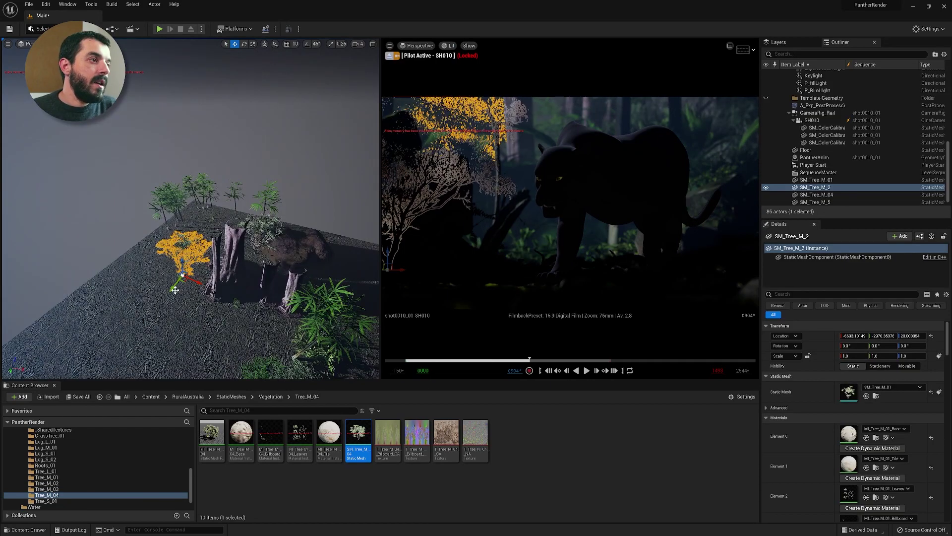
{"action": "left_click_drag", "start_coordinate": [175, 289], "coordinate": [135, 308]}
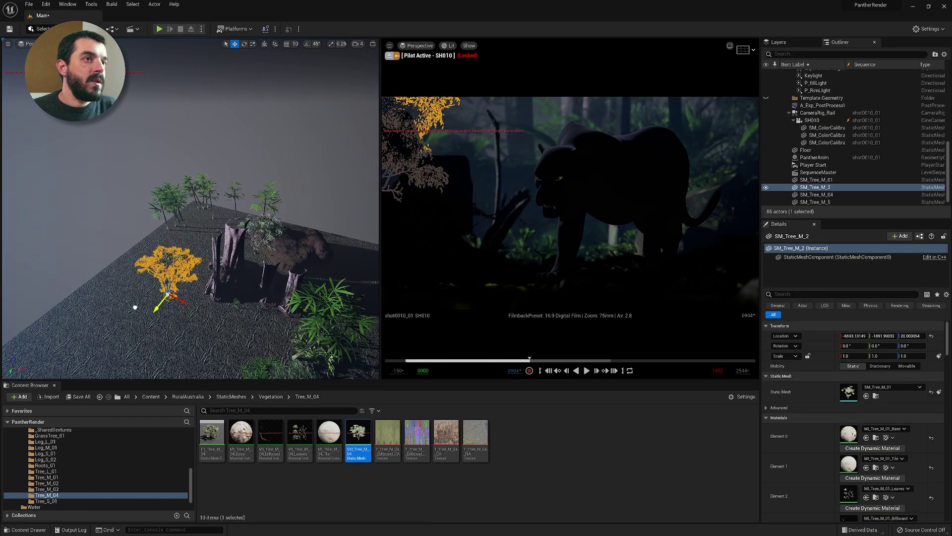
{"action": "left_click", "coordinate": [731, 46]}
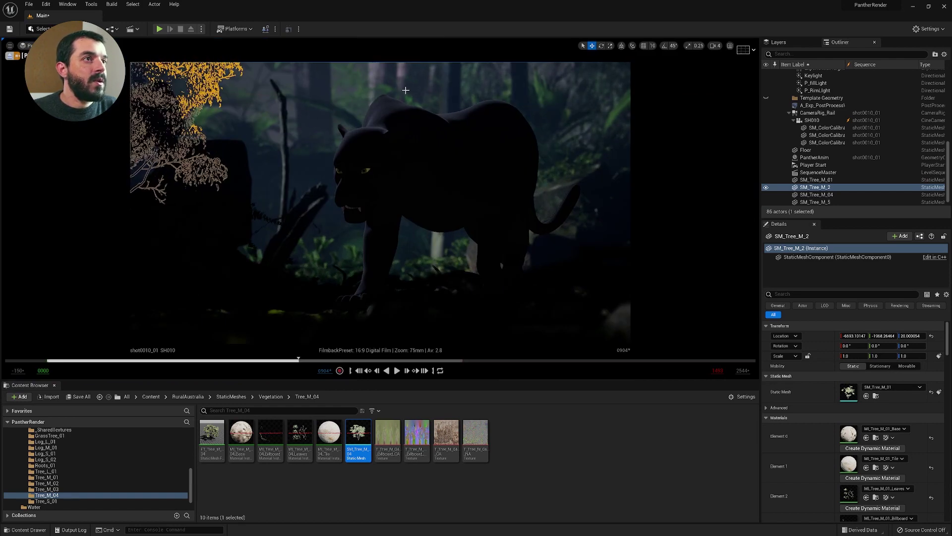
{"action": "left_click", "coordinate": [729, 46]}
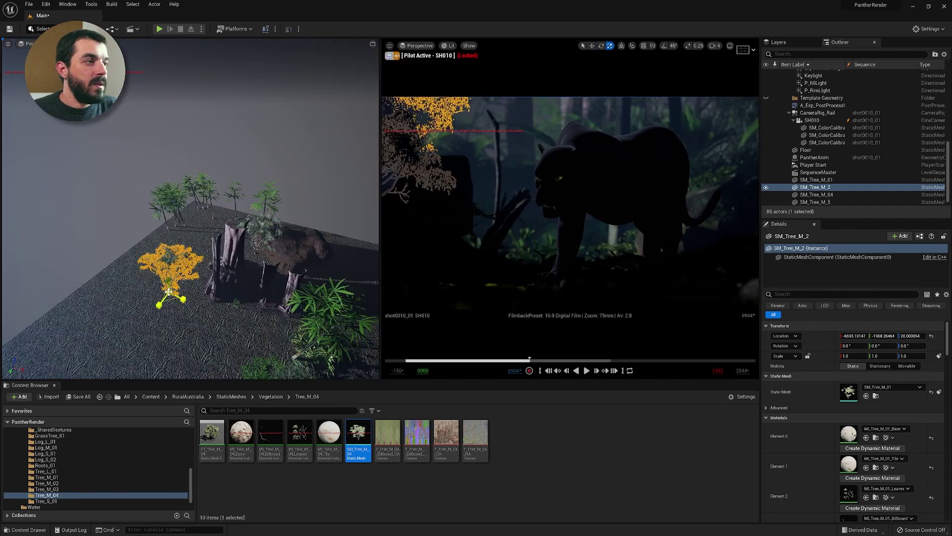
Scale the SM_Tree_M_2 tree uniformly to about 2.19 and move it outward to about Y -1440
{"action": "left_click_drag", "start_coordinate": [168, 292], "coordinate": [193, 268]}
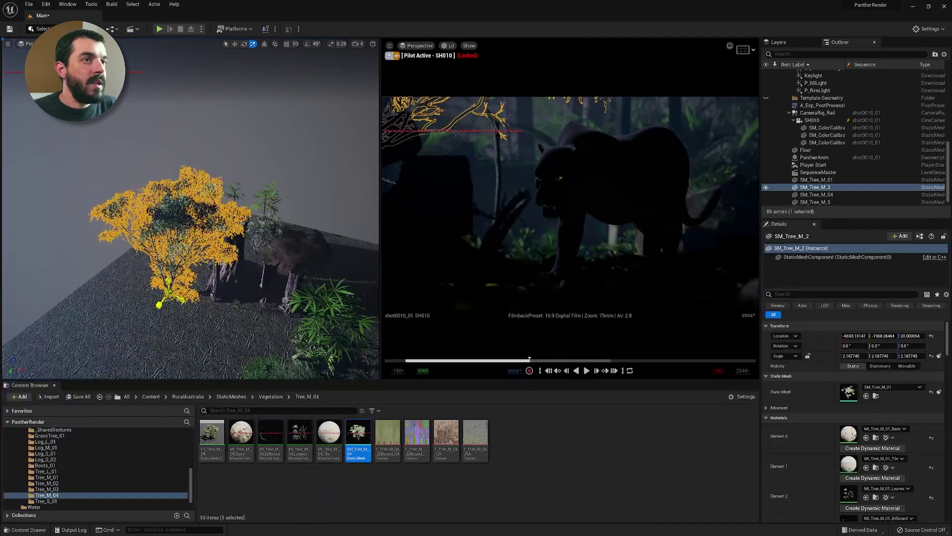
{"action": "key", "text": "w"}
{"action": "mouse_move", "coordinate": [153, 310]}
{"action": "left_mouse_down"}
{"action": "mouse_move", "coordinate": [127, 330]}
{"action": "mouse_move", "coordinate": [139, 315]}
{"action": "left_mouse_up"}
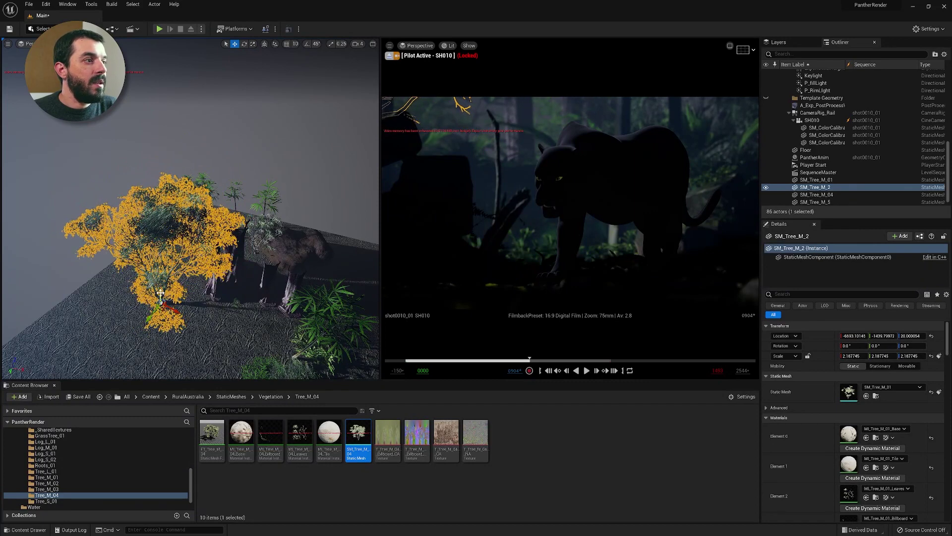
{"action": "key", "text": "Escape"}
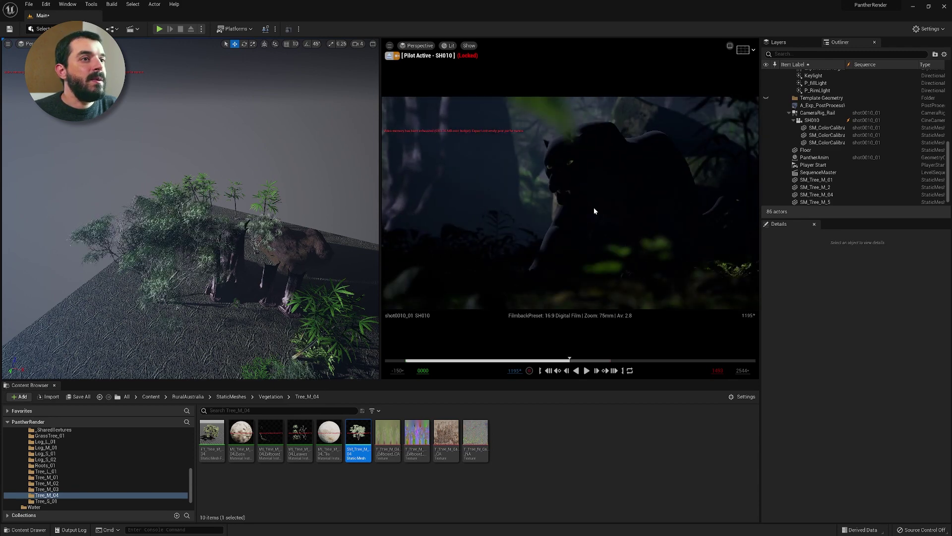
Play back the SH010 shot full screen to review the trees, and return to the two-viewport layout
{"action": "key", "text": "F11"}
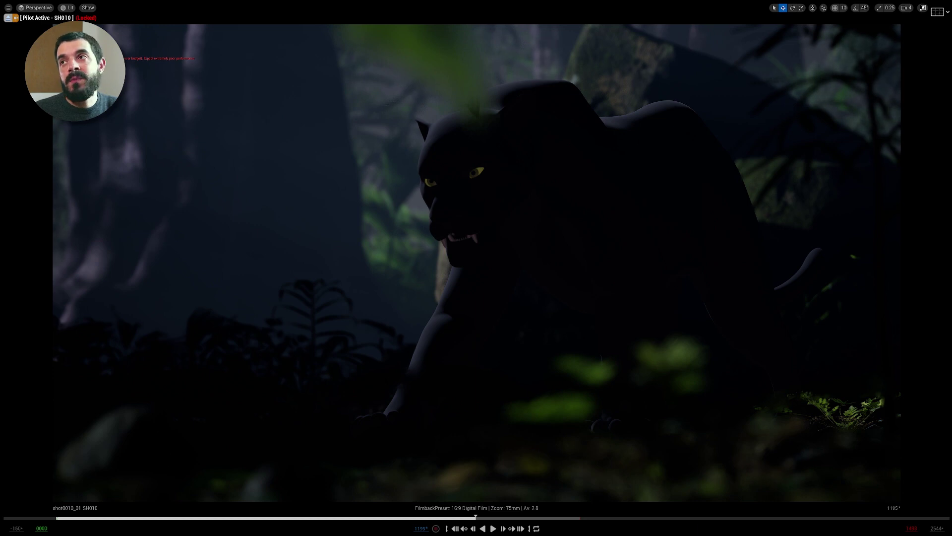
{"action": "key", "text": "space"}
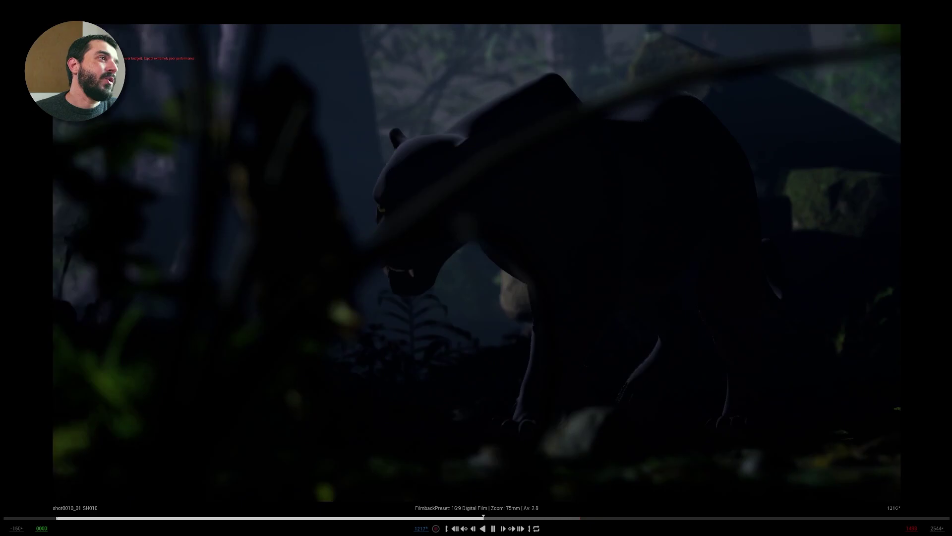
{"action": "key", "text": "F11"}
{"action": "key", "text": "space"}
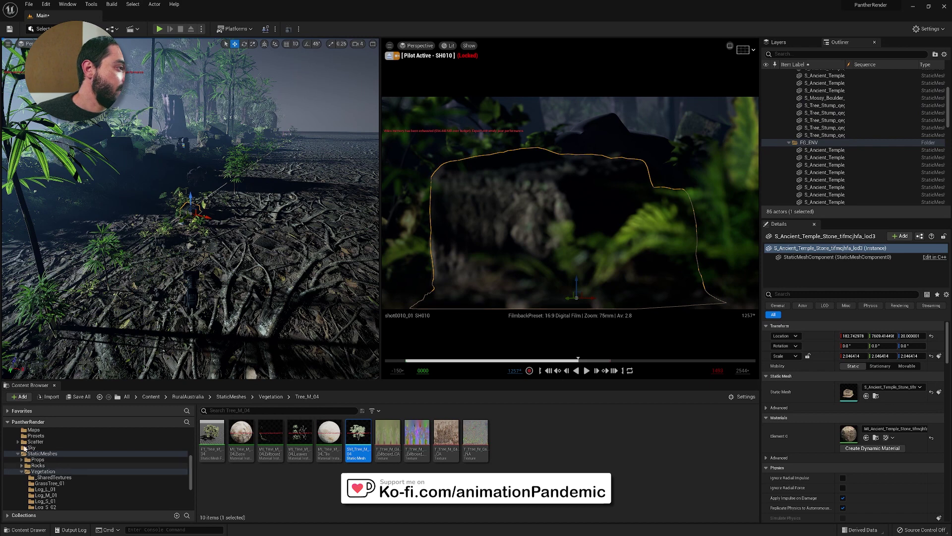
Place the FX_FallingLeaves Niagara system from RuralAustralia/Effects/FallingLeaves in the level at about X -269, Y 7574, Z 271
{"action": "scroll", "coordinate": [30, 466], "scroll_direction": "up", "scroll_amount": 2}
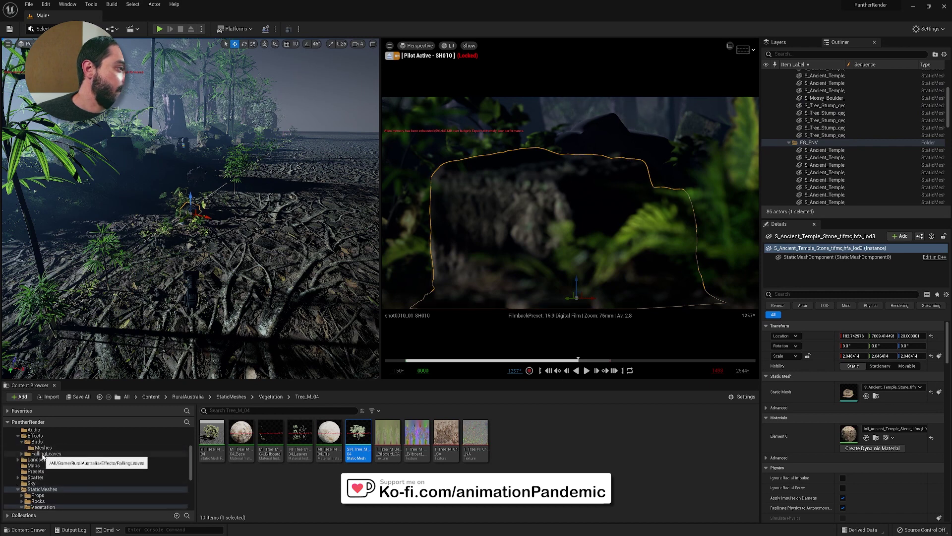
{"action": "left_click", "coordinate": [45, 454]}
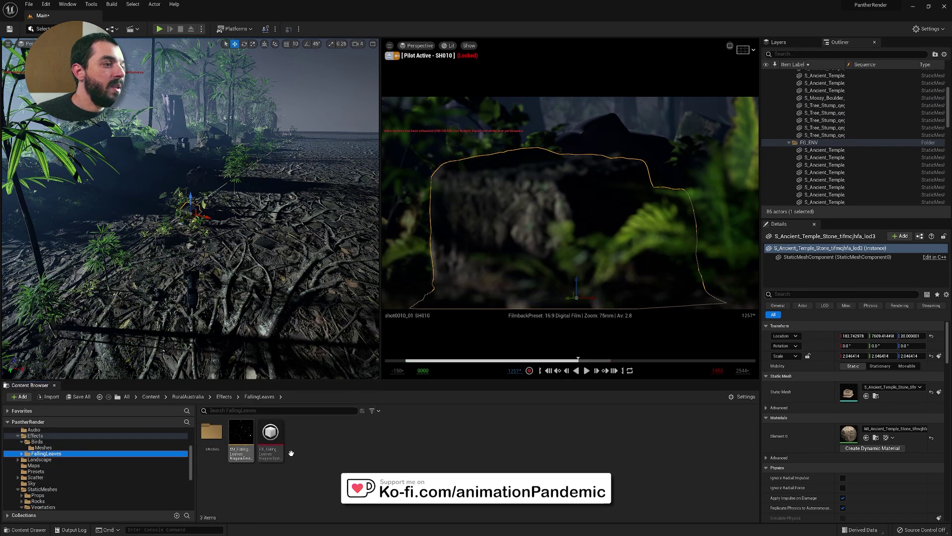
{"action": "left_click_drag", "start_coordinate": [271, 440], "coordinate": [179, 204]}
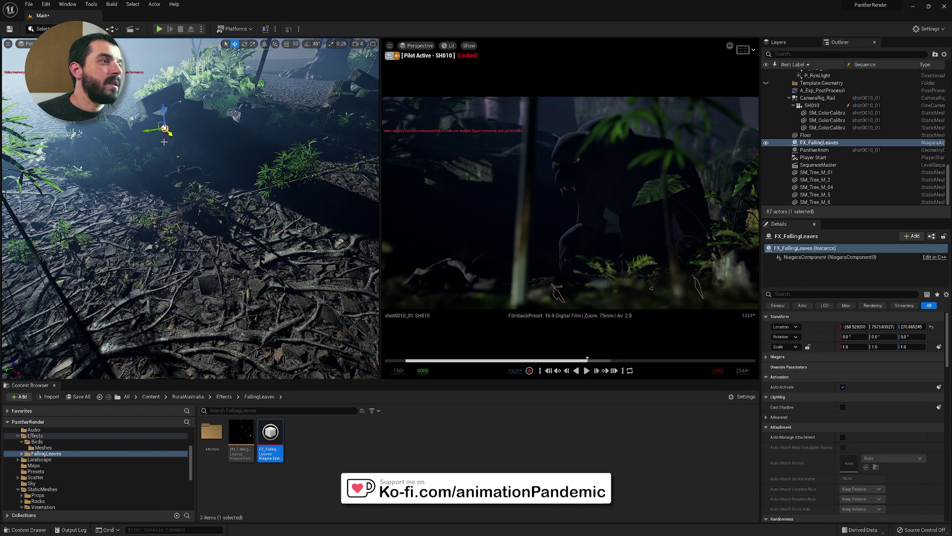
Stretch the FX_FallingLeaves effect along the panther's path by scaling it to about 14.6 in Y
{"action": "left_click_drag", "start_coordinate": [164, 142], "coordinate": [164, 176], "text": "alt"}
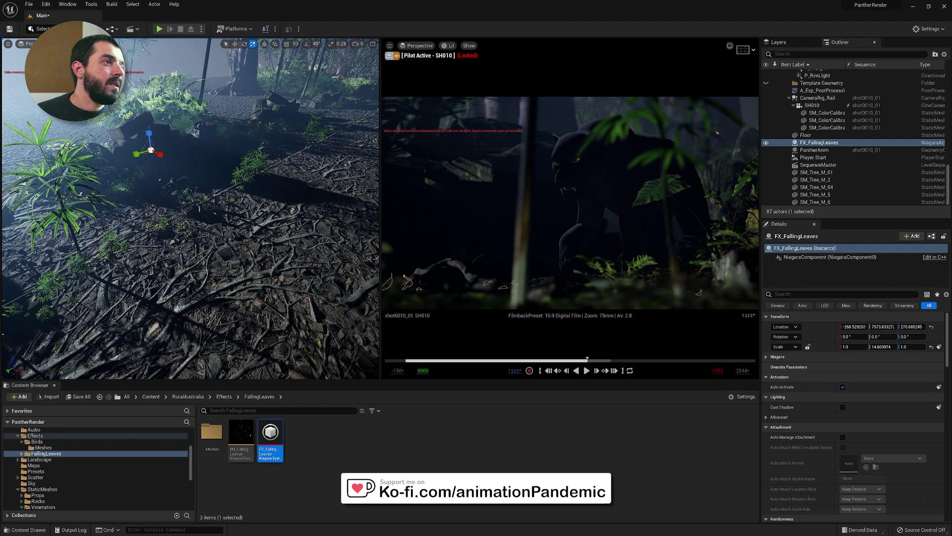
{"action": "left_click_drag", "start_coordinate": [263, 176], "coordinate": [128, 132], "text": "alt"}
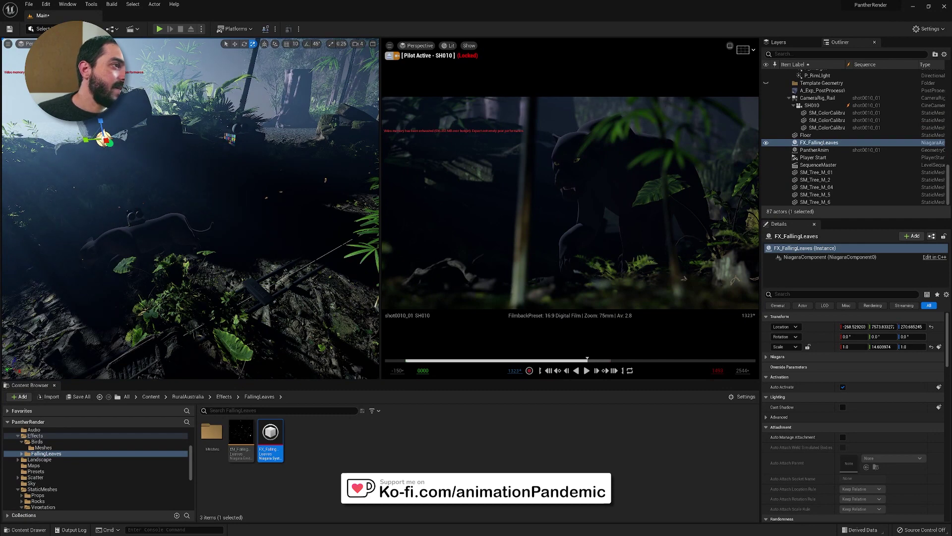
{"action": "left_click_drag", "start_coordinate": [109, 230], "coordinate": [222, 177], "text": "alt"}
{"action": "right_click_drag", "start_coordinate": [210, 174], "coordinate": [164, 173], "text": "alt"}
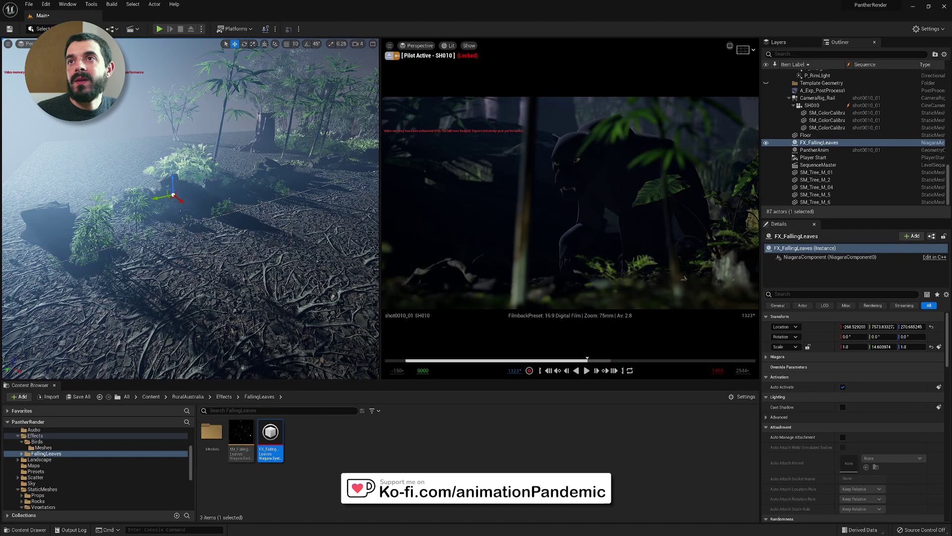
Move the FX_FallingLeaves effect to about Y 2349 and spread duplicates of it along the panther's path
{"action": "left_click_drag", "start_coordinate": [163, 196], "coordinate": [348, 162]}
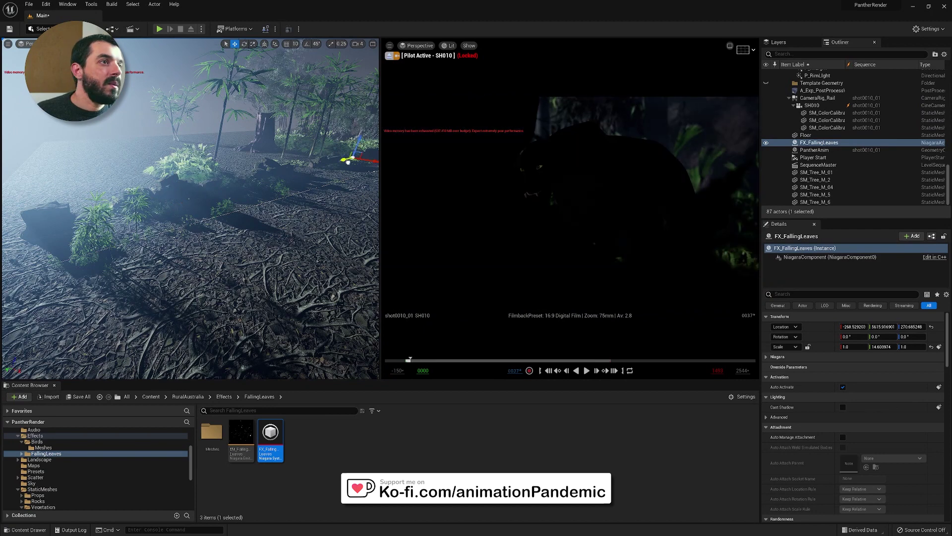
{"action": "scroll", "coordinate": [246, 134], "scroll_direction": "down", "scroll_amount": 3}
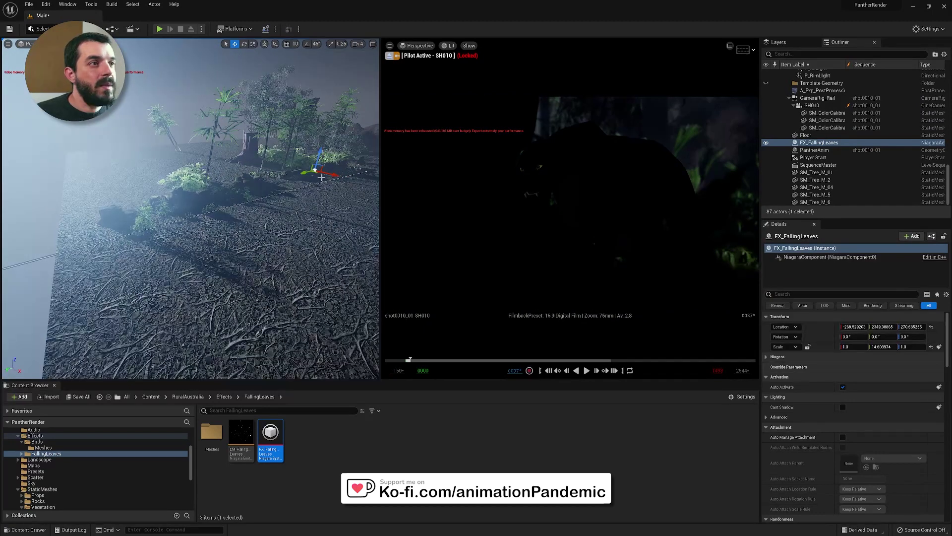
{"action": "left_click_drag", "start_coordinate": [301, 172], "coordinate": [156, 206], "text": "alt"}
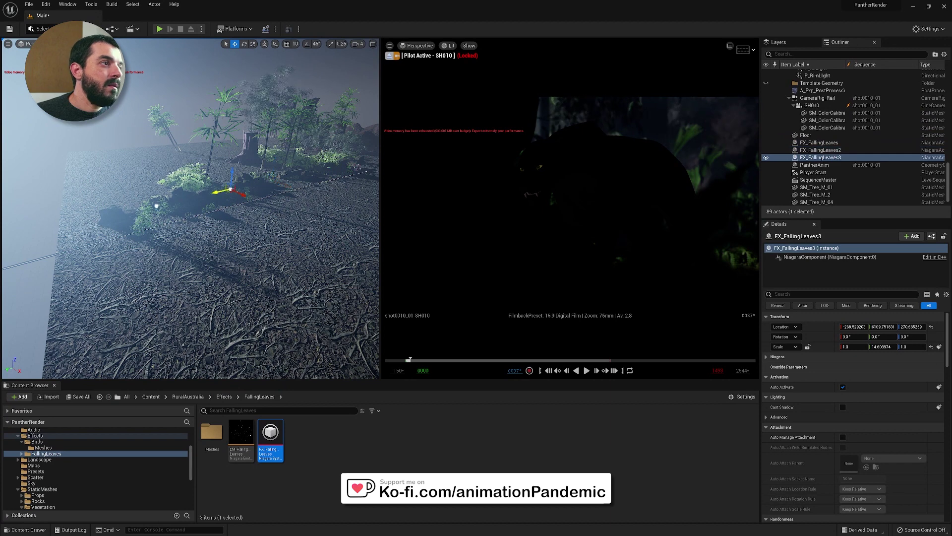
{"action": "left_click_drag", "start_coordinate": [219, 191], "coordinate": [170, 203]}
{"action": "key", "text": "r"}
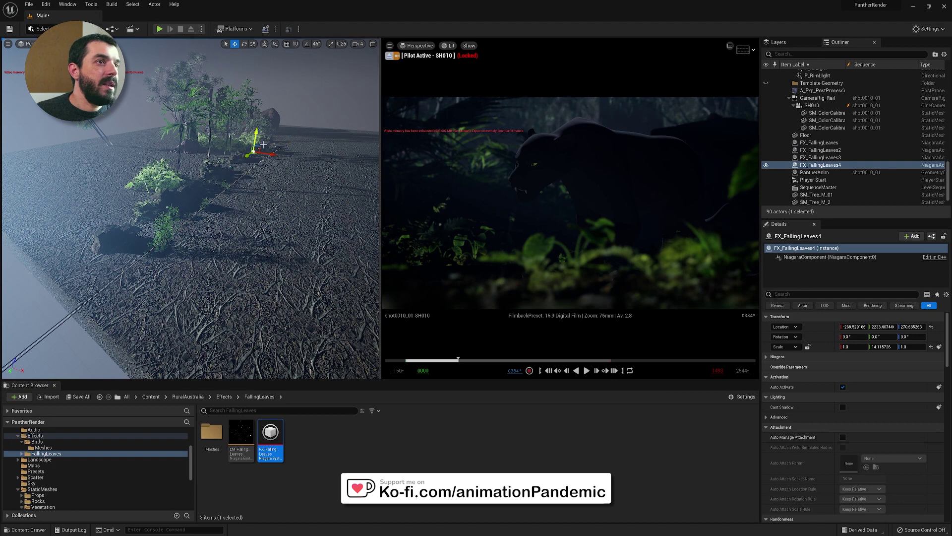
Position the FX_FallingLeaves4 effect near the panther at scale 1, at about X -1125, Y 638, Z 538, and clear the selection
{"action": "left_click_drag", "start_coordinate": [261, 153], "coordinate": [235, 149]}
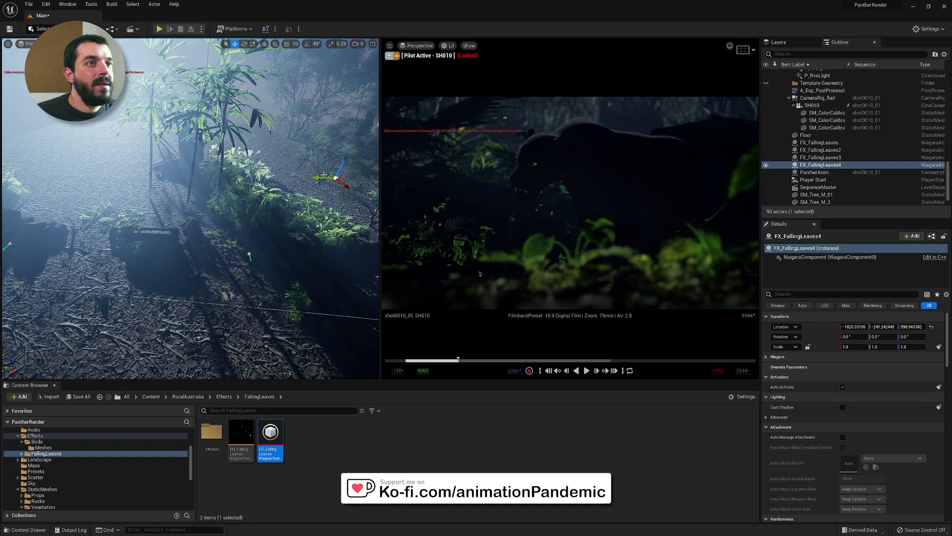
{"action": "left_click", "coordinate": [363, 160]}
{"action": "left_click", "coordinate": [336, 177]}
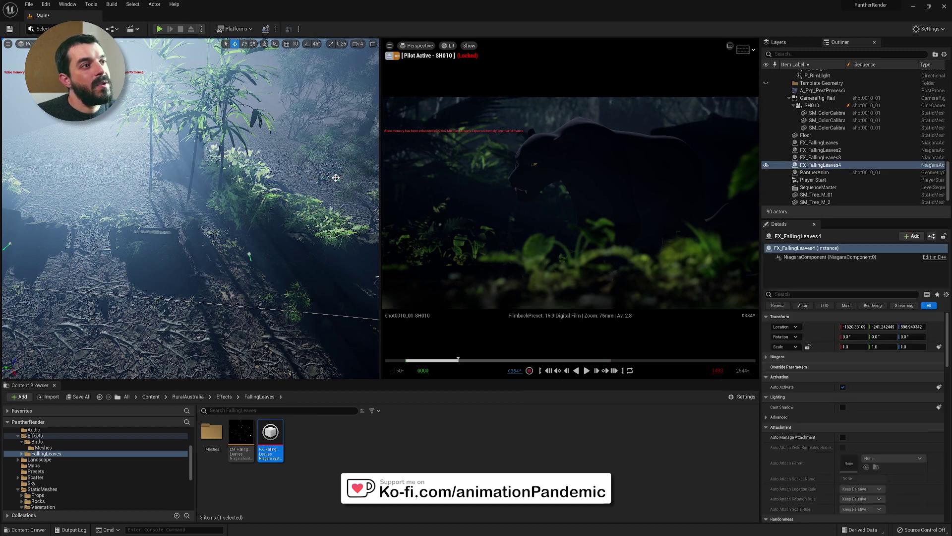
{"action": "right_click_drag", "start_coordinate": [322, 223], "coordinate": [365, 223]}
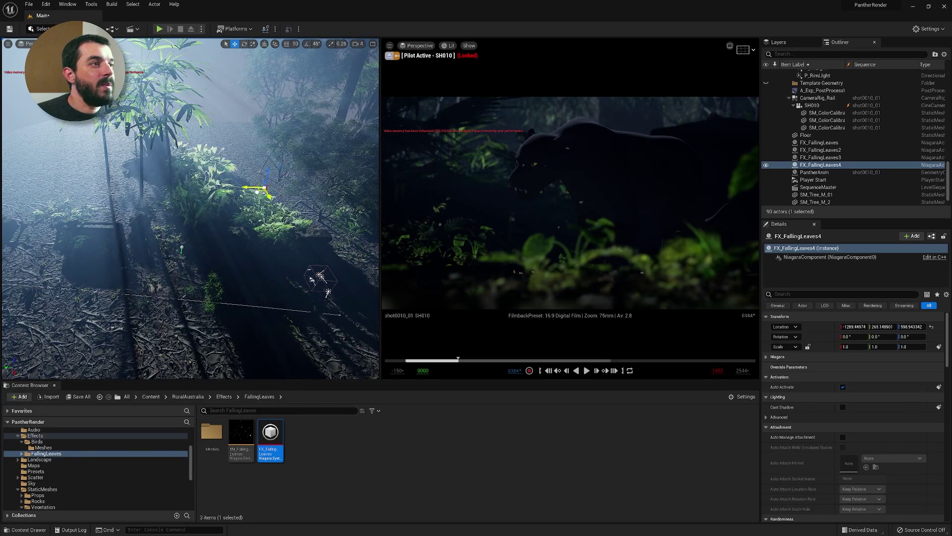
{"action": "left_click_drag", "start_coordinate": [232, 196], "coordinate": [239, 202]}
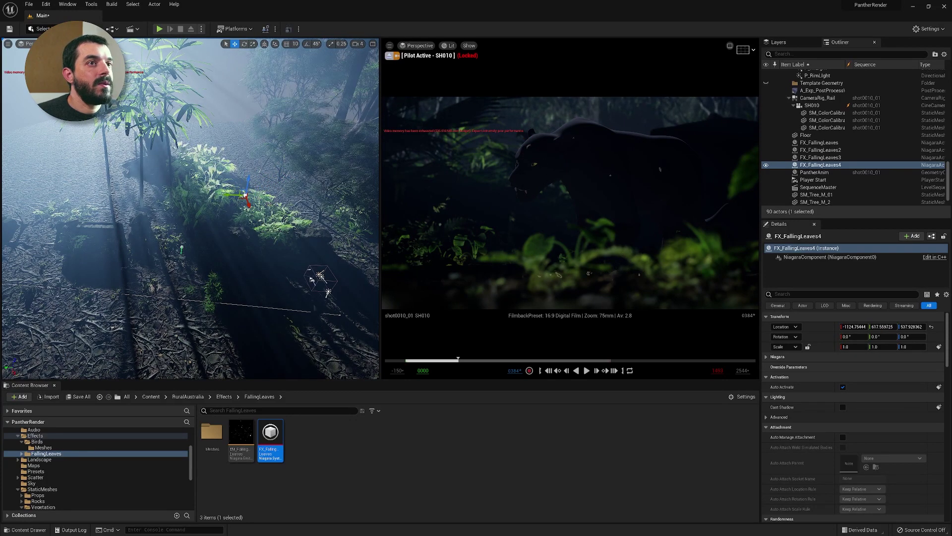
{"action": "left_click", "coordinate": [213, 72]}
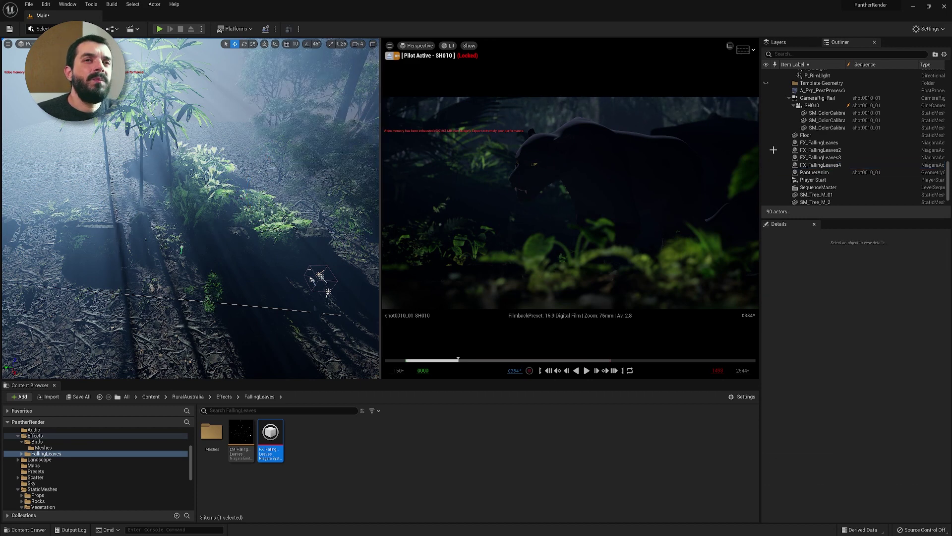
Open the FX_FallingLeaves Niagara system for editing and bring up the Initialize Particle settings of its FX_FallingLeaves emitter
{"action": "double_click", "coordinate": [270, 437]}
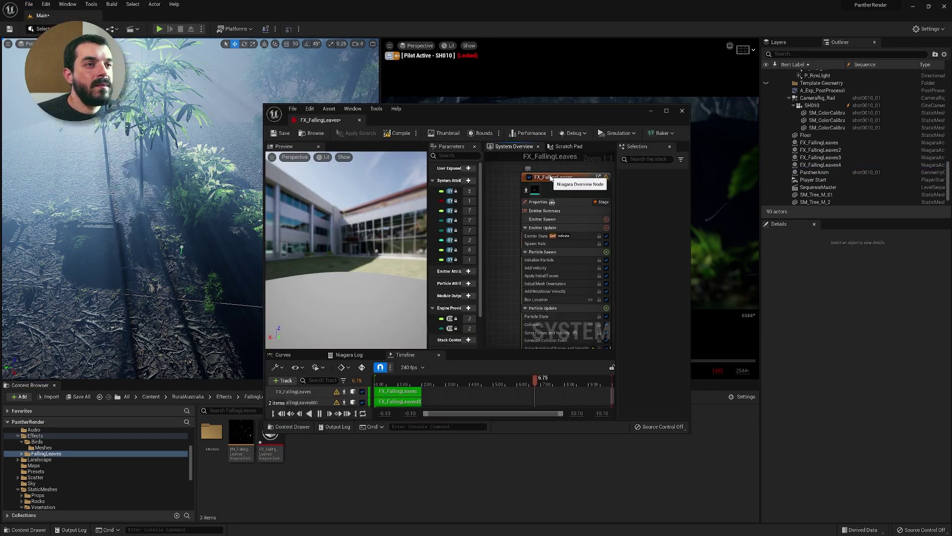
{"action": "left_click", "coordinate": [551, 178]}
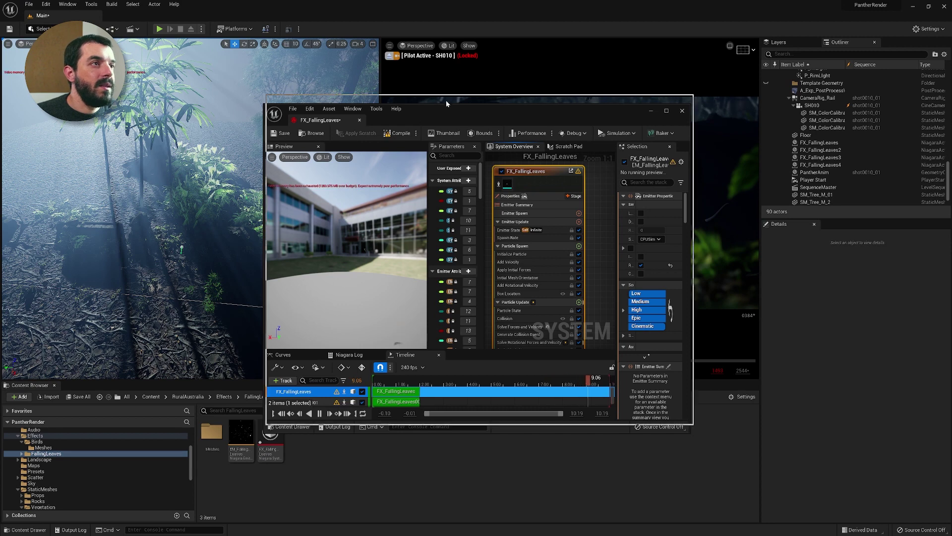
{"action": "left_click_drag", "start_coordinate": [447, 101], "coordinate": [452, 68]}
{"action": "scroll", "coordinate": [520, 208], "scroll_direction": "down", "scroll_amount": 4}
{"action": "left_click", "coordinate": [416, 340]}
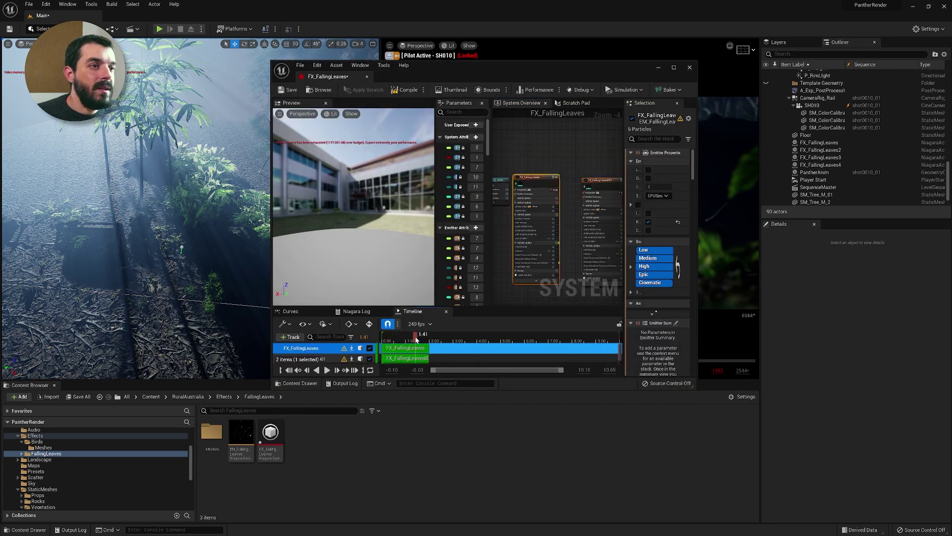
{"action": "scroll", "coordinate": [520, 276], "scroll_direction": "up", "scroll_amount": 2}
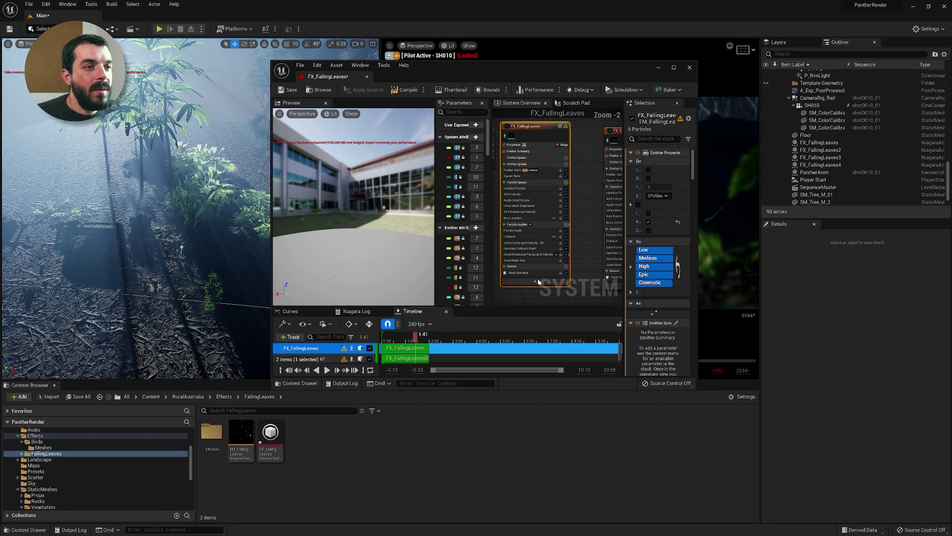
{"action": "left_click", "coordinate": [520, 274]}
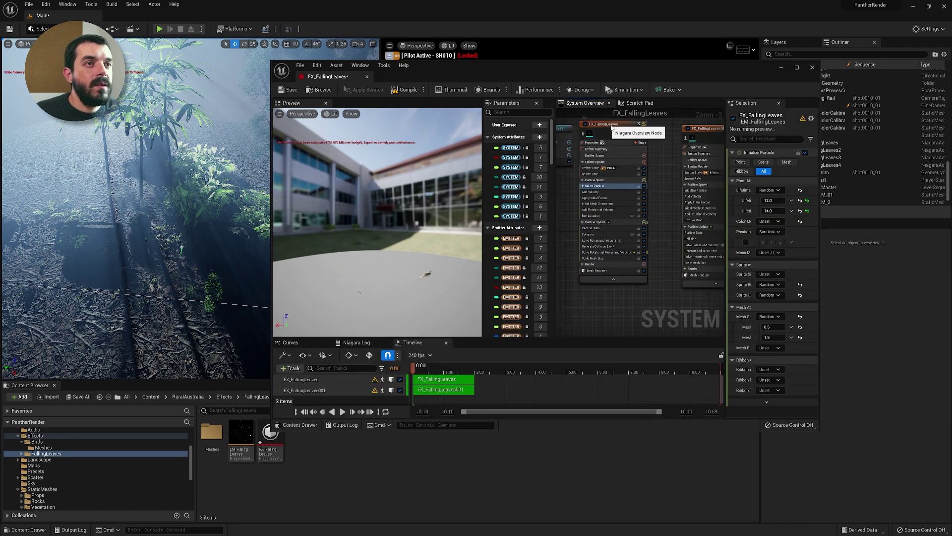
{"action": "left_click_drag", "start_coordinate": [613, 128], "coordinate": [621, 132]}
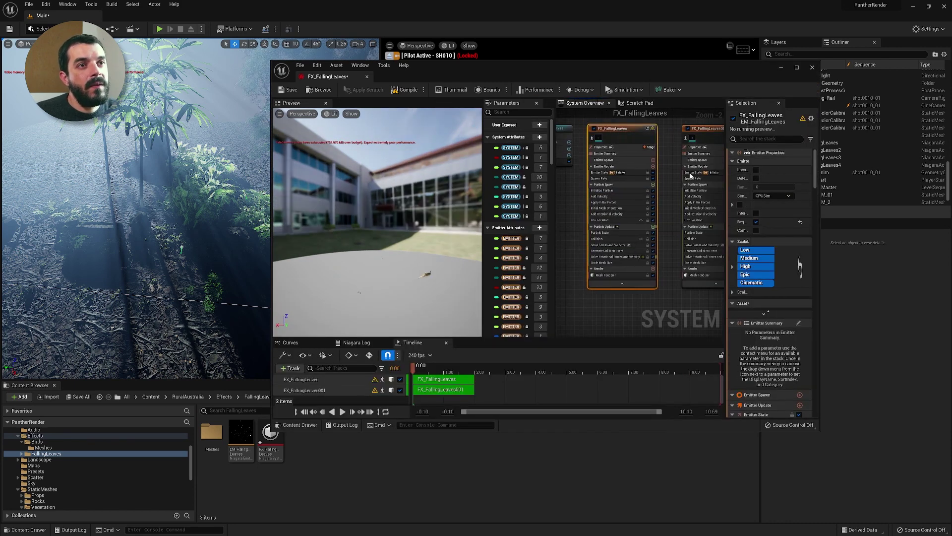
{"action": "left_click", "coordinate": [640, 190]}
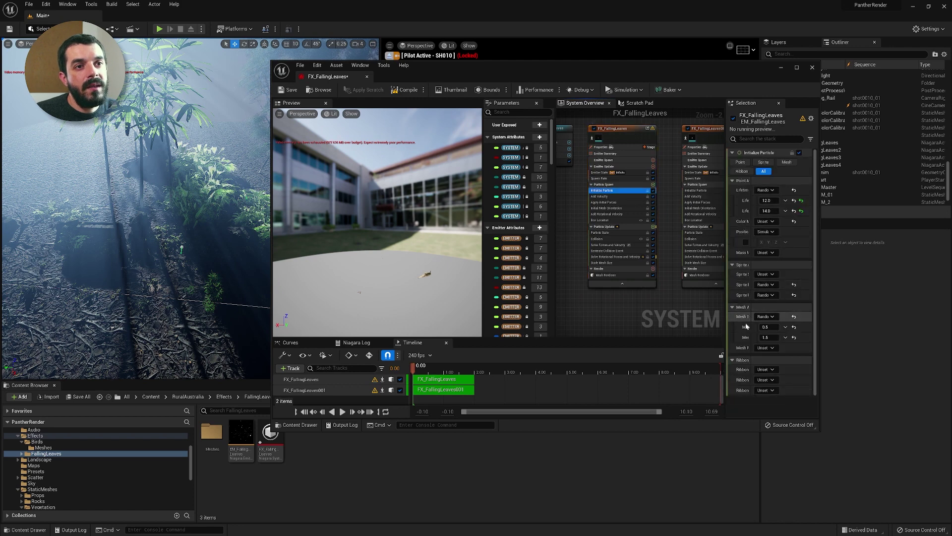
Set the random mesh scale of the leaves to a minimum of 1.0 and a maximum of 2.5, then save and close the system
{"action": "left_click", "coordinate": [768, 328]}
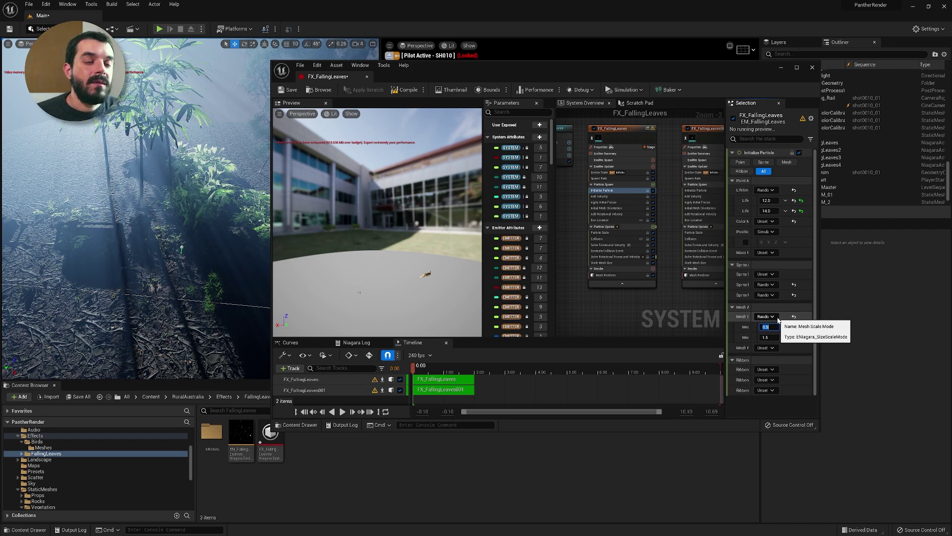
{"action": "type", "text": "1"}
{"action": "key", "text": "Tab"}
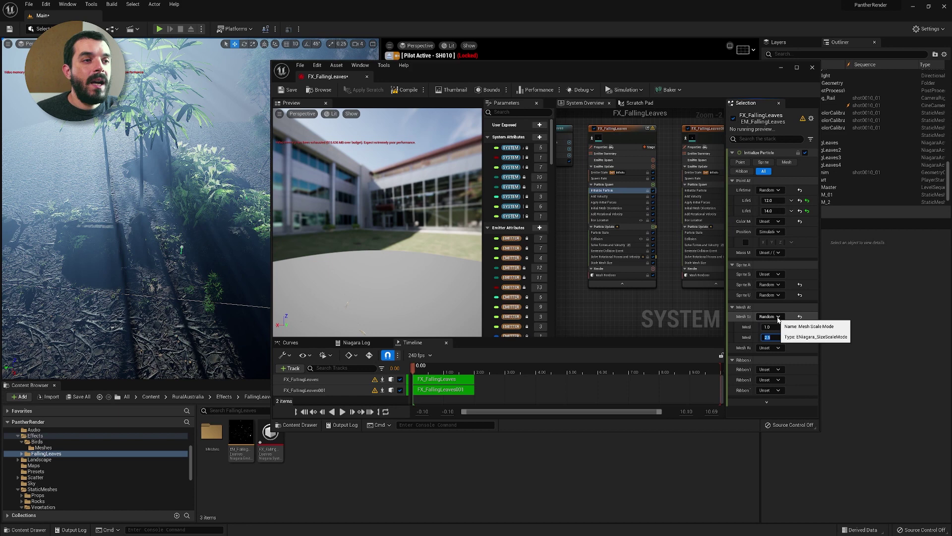
{"action": "key", "text": "Return"}
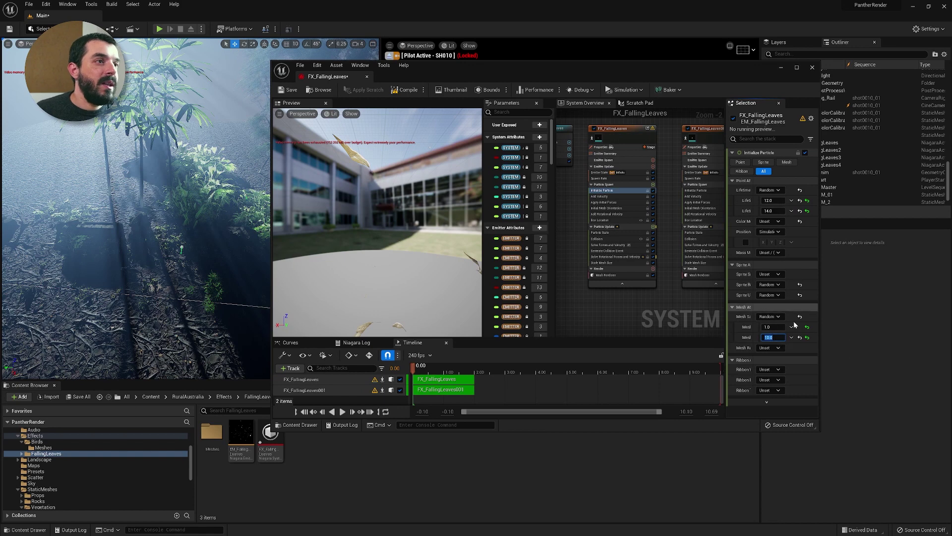
{"action": "type", "text": ".5"}
{"action": "key", "text": "Return"}
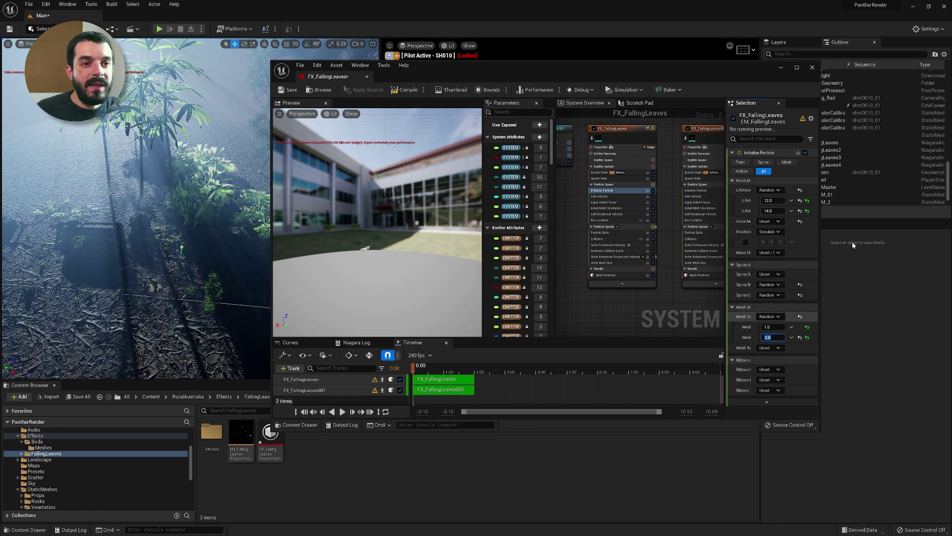
{"action": "key", "text": "ctrl+s"}
{"action": "left_click", "coordinate": [812, 67]}
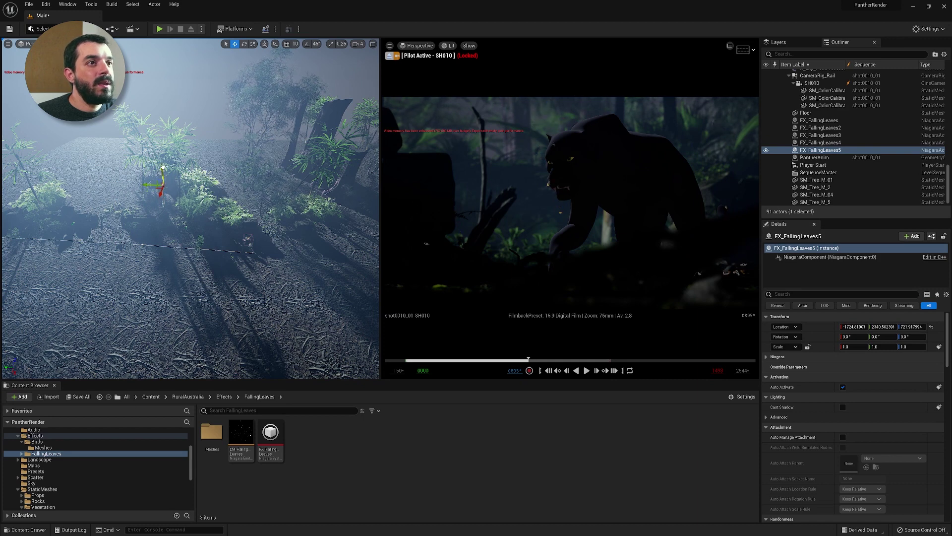
Lower FX_FallingLeaves5 to about Z 667, scale it to about 3.0 in X and 7.1 in Y, and play the shot
{"action": "left_click_drag", "start_coordinate": [164, 168], "coordinate": [161, 192]}
{"action": "key", "text": "r"}
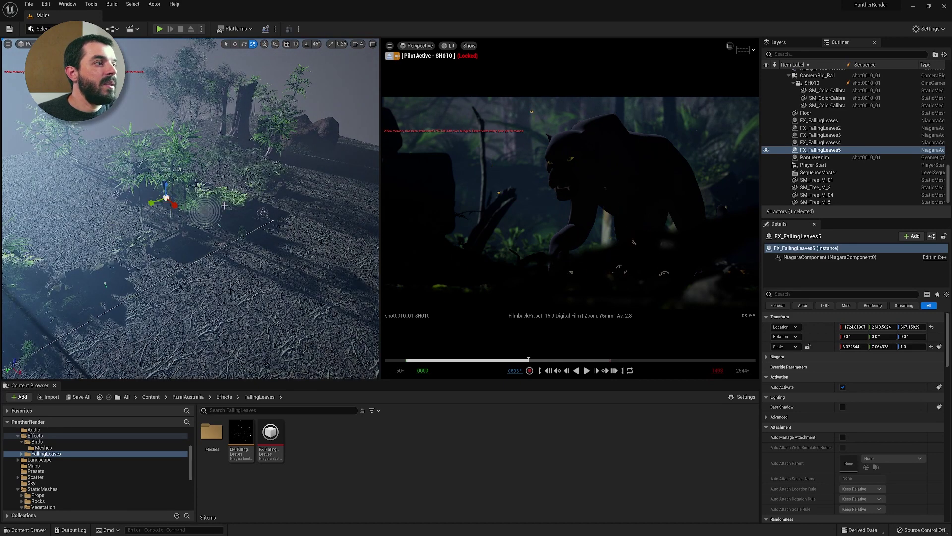
{"action": "key", "text": "w"}
{"action": "key", "text": "Escape"}
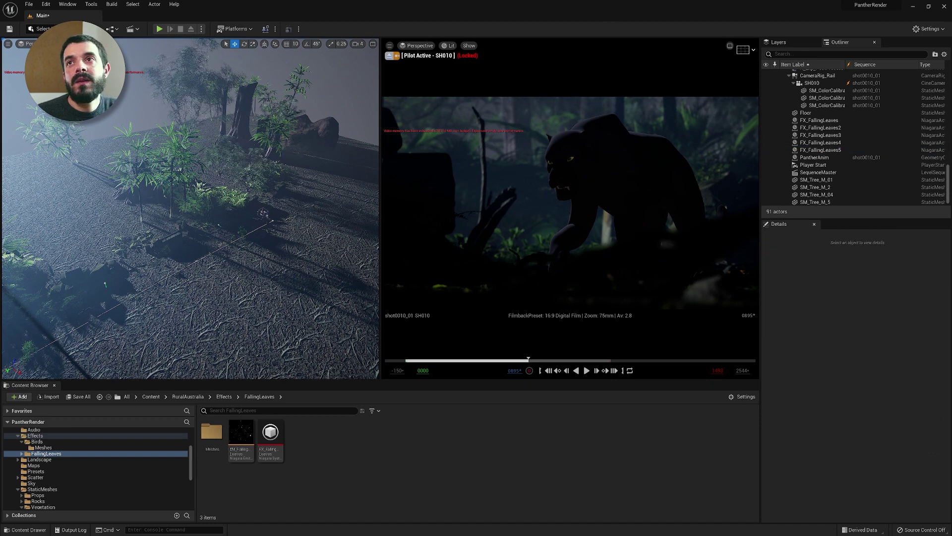
{"action": "key", "text": "space"}
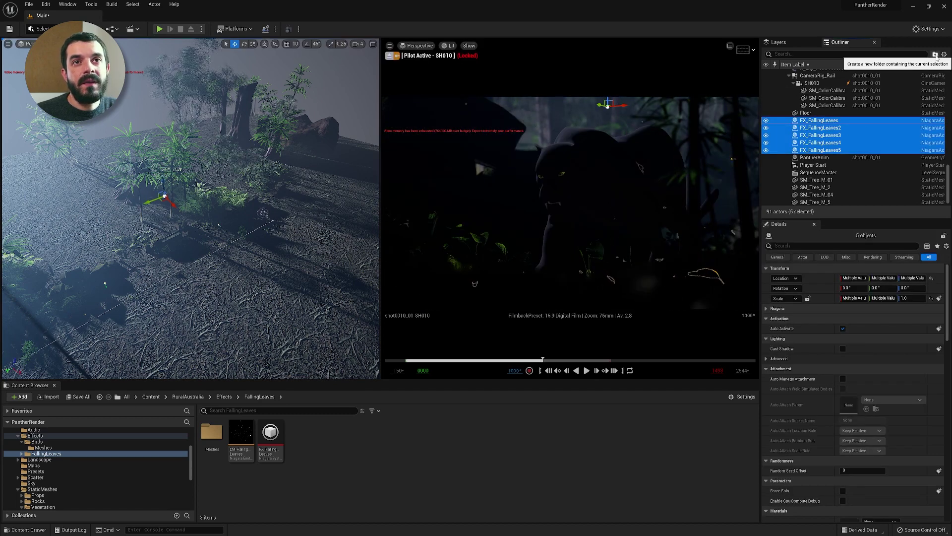
Group the five FX_FallingLeaves actors in a new Outliner folder and the five SM_Tree_M actors in a folder named treesFX
{"action": "left_click", "coordinate": [935, 54]}
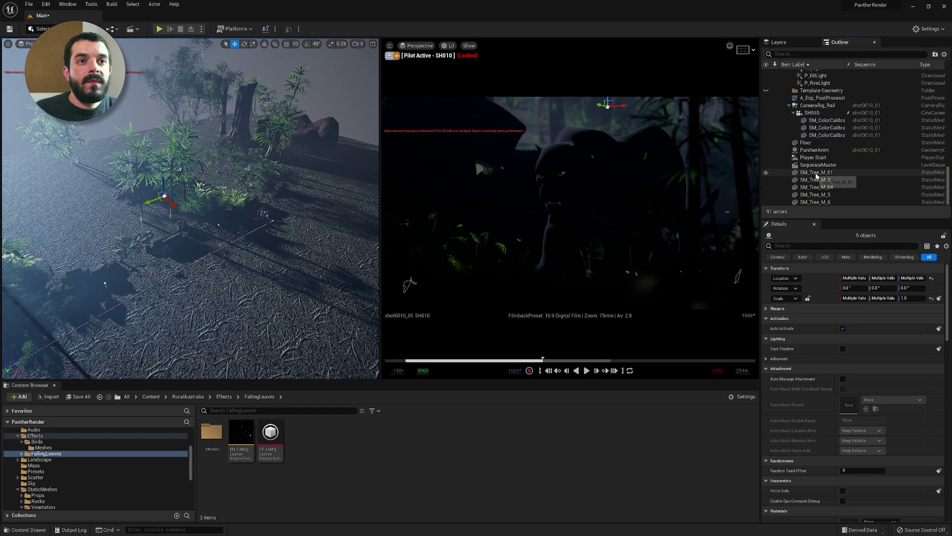
{"action": "left_click", "coordinate": [816, 173]}
{"action": "left_click", "coordinate": [814, 202], "text": "shift"}
{"action": "left_click", "coordinate": [935, 54]}
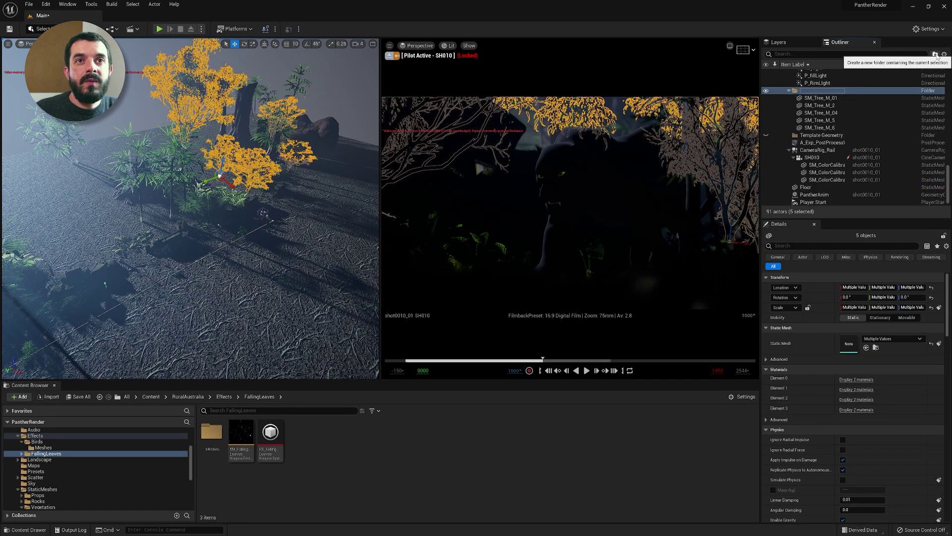
{"action": "type", "text": "treesF"}
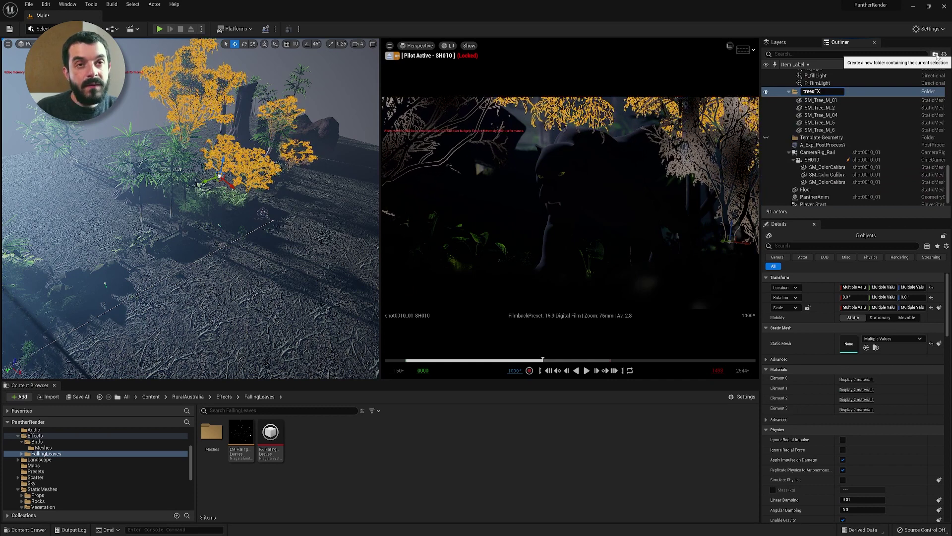
{"action": "type", "text": "X"}
{"action": "key", "text": "Return"}
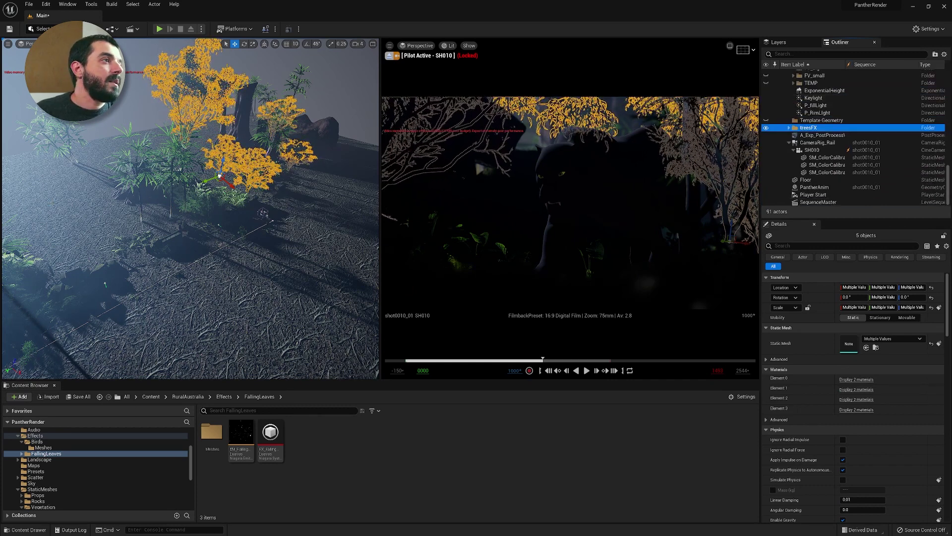
{"action": "key", "text": "Escape"}
Place FX_Birds_01 from RuralAustralia/Effects/Birds in the level and put a duplicate at about X -2262, Y 5416, Z 3037
{"action": "left_click", "coordinate": [60, 441]}
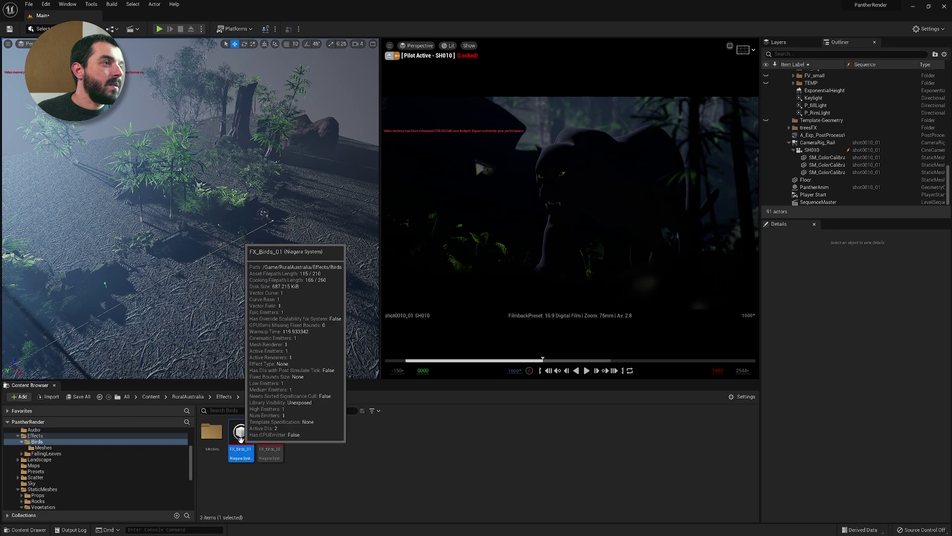
{"action": "left_click", "coordinate": [241, 434]}
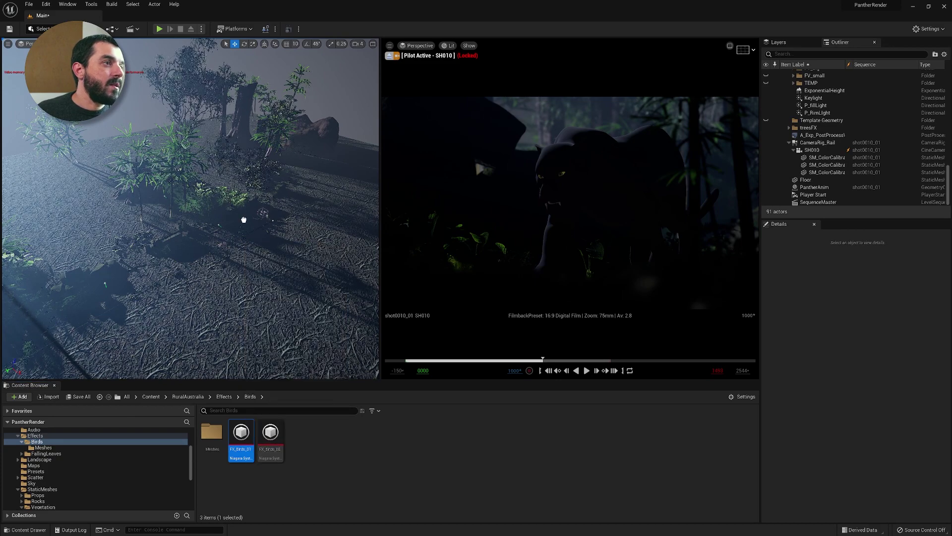
{"action": "left_click_drag", "start_coordinate": [243, 220], "coordinate": [223, 204]}
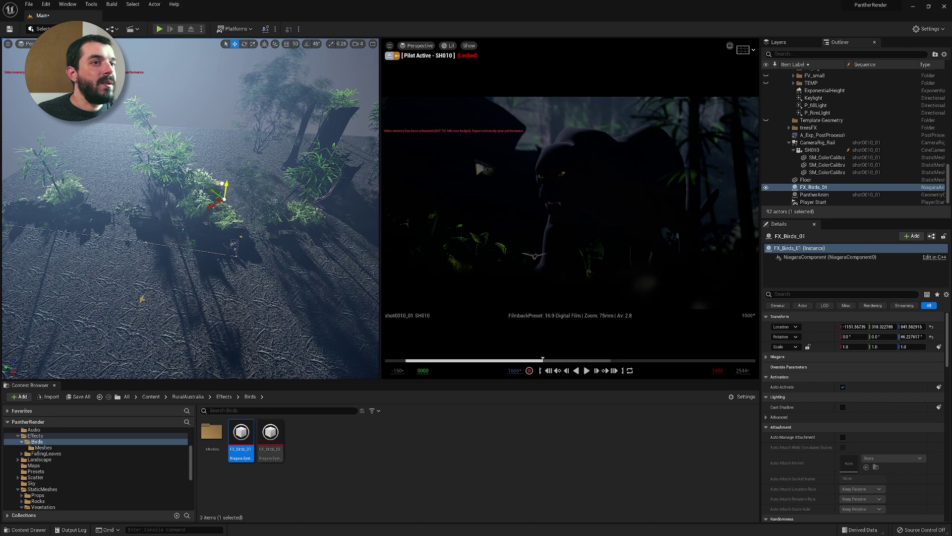
{"action": "left_click_drag", "start_coordinate": [226, 174], "coordinate": [78, 131]}
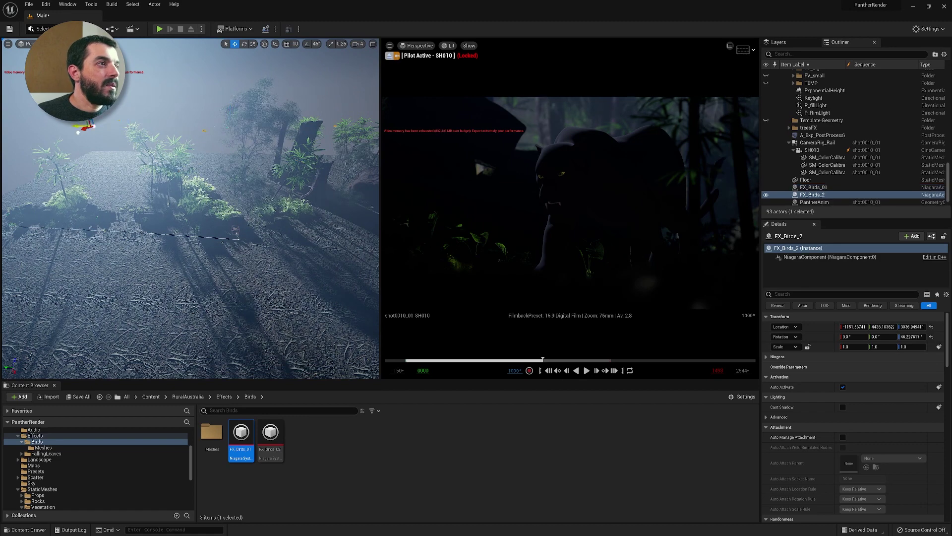
{"action": "right_click_drag", "start_coordinate": [62, 145], "coordinate": [62, 146]}
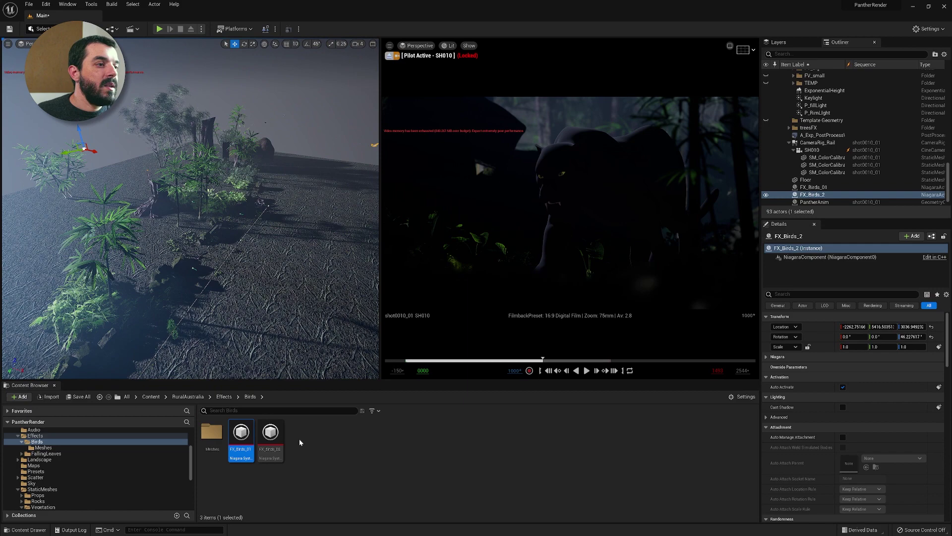
Place FX_Birds_02 far behind the scene at about X -12080, Y 8180, Z 1922, turned about -48° around Z
{"action": "left_click_drag", "start_coordinate": [270, 438], "coordinate": [209, 225]}
{"action": "right_click_drag", "start_coordinate": [209, 225], "coordinate": [209, 224]}
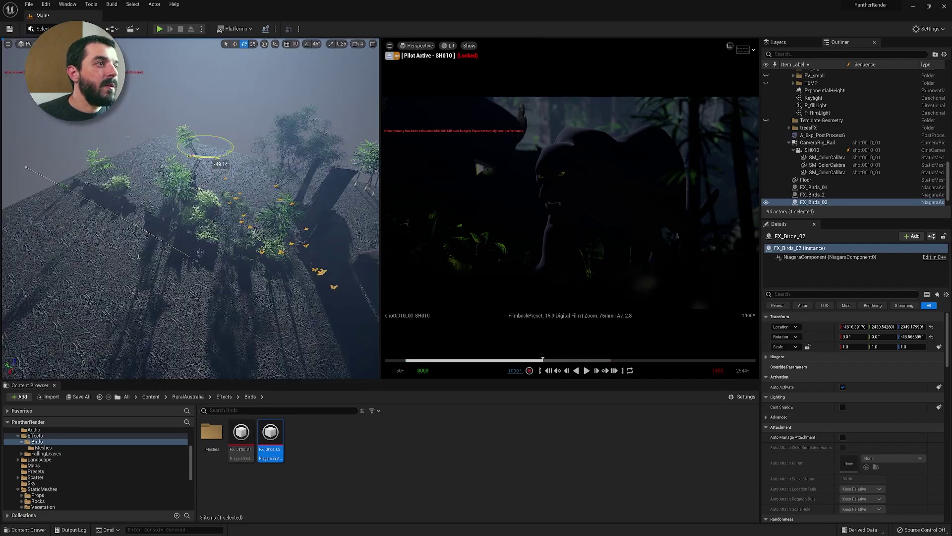
{"action": "left_click_drag", "start_coordinate": [208, 157], "coordinate": [171, 120]}
{"action": "key", "text": "w"}
{"action": "key", "text": "e"}
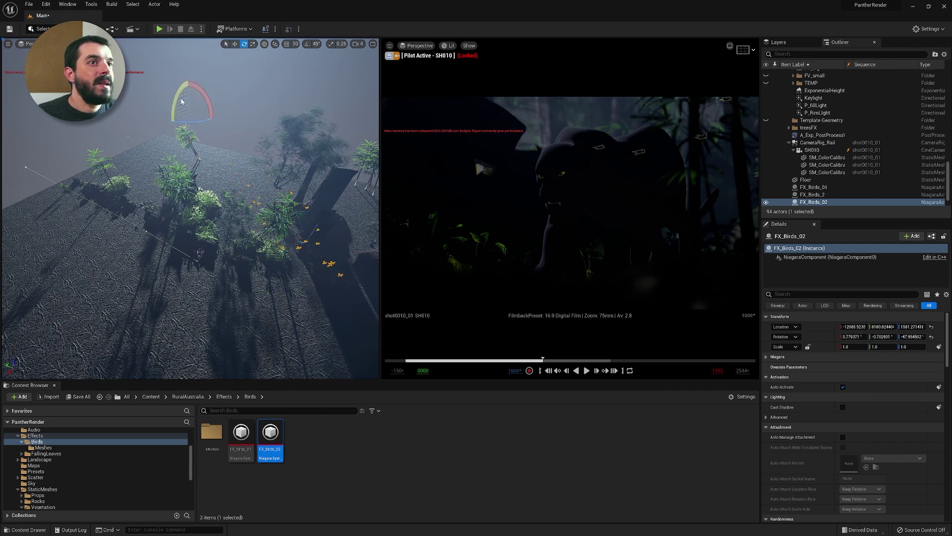
{"action": "key", "text": "w"}
Return the cinematic viewport to the SH010 camera and play the shot from the start
{"action": "key", "text": "Up"}
{"action": "left_click", "coordinate": [388, 56]}
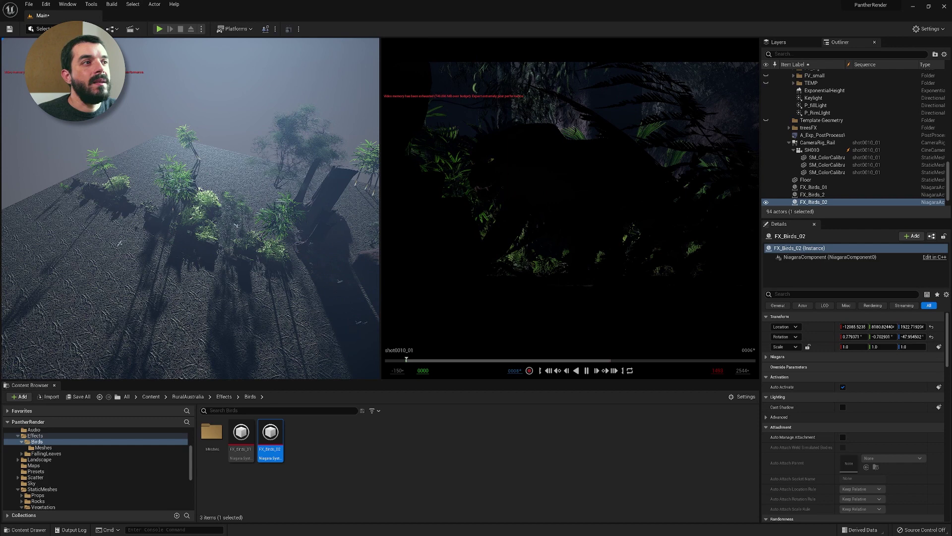
{"action": "left_click", "coordinate": [389, 46]}
{"action": "left_click", "coordinate": [416, 51]}
{"action": "left_click", "coordinate": [417, 45]}
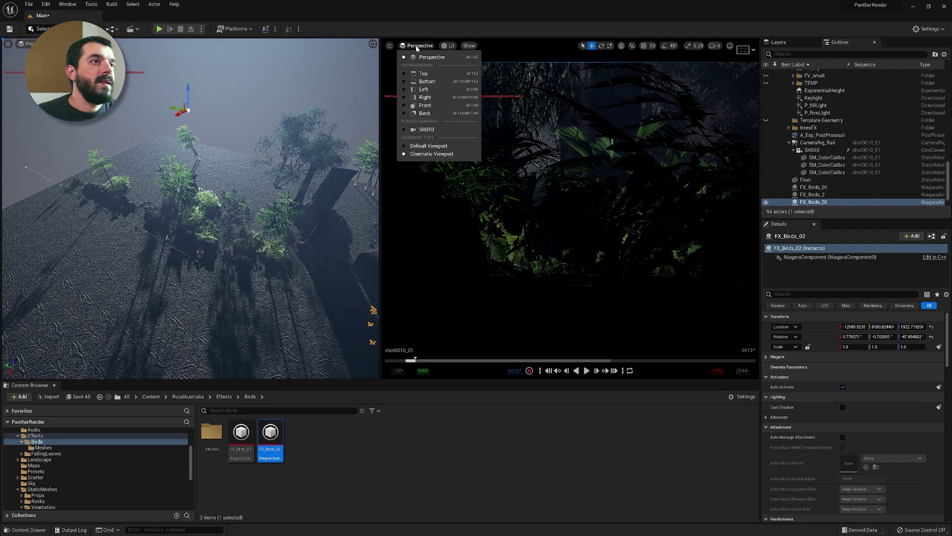
{"action": "left_click", "coordinate": [426, 135]}
{"action": "key", "text": "Up"}
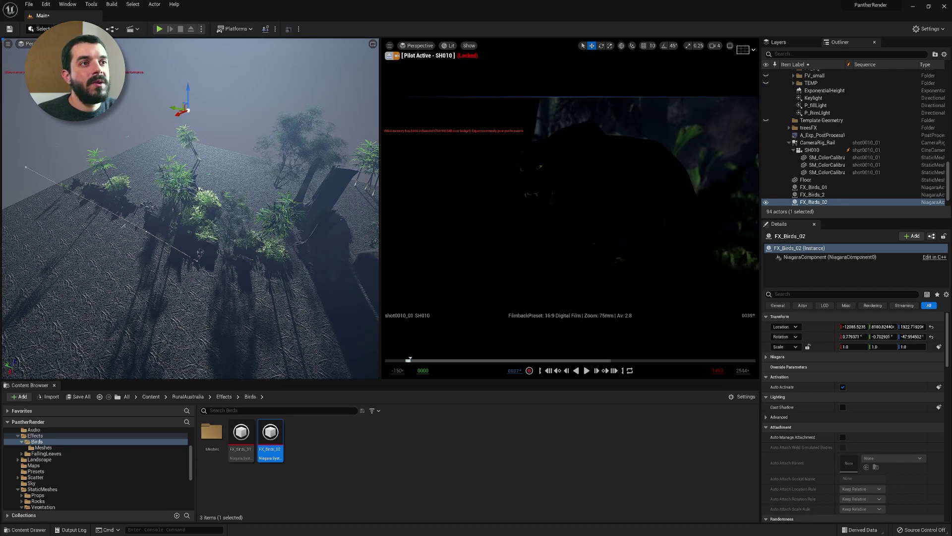
{"action": "key", "text": "space"}
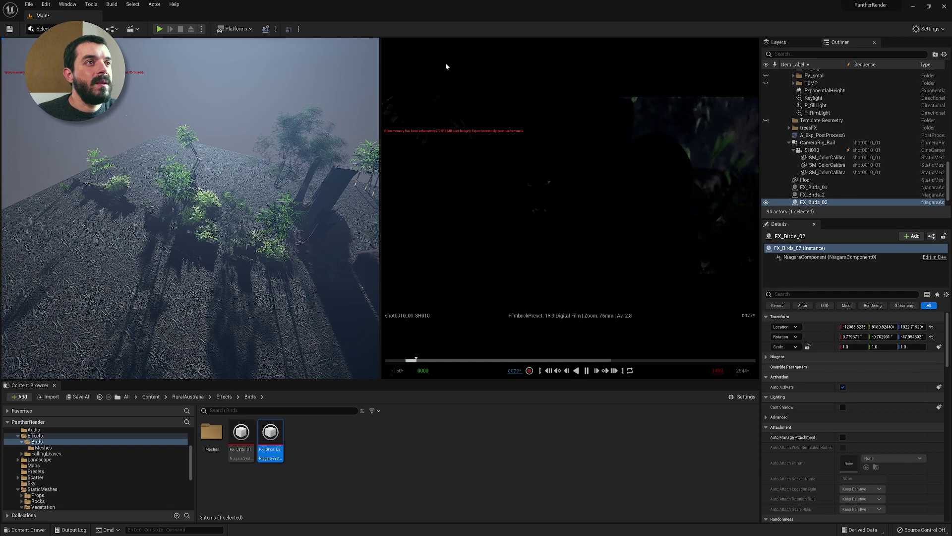
Maximize the SH010 camera viewport to full screen and play the shot to review the effects
{"action": "left_click", "coordinate": [729, 46]}
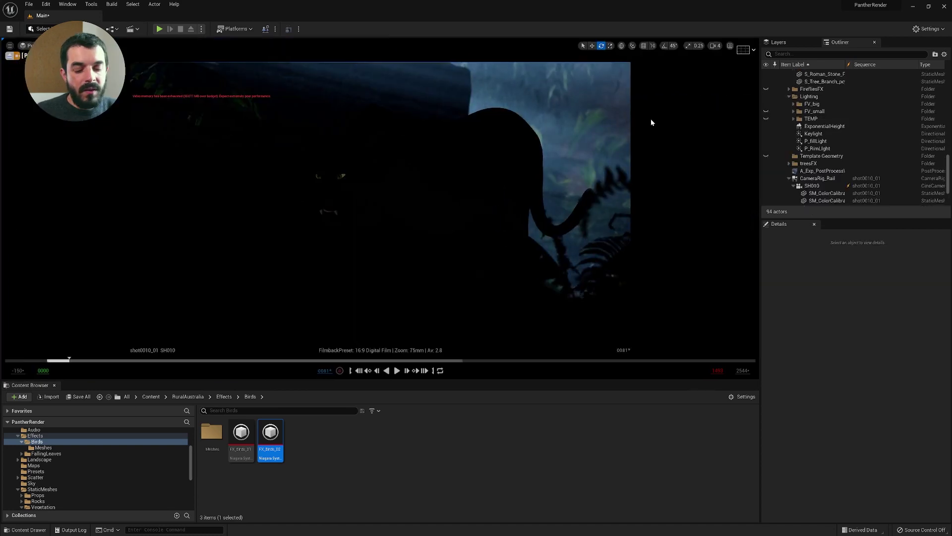
{"action": "key", "text": "F11"}
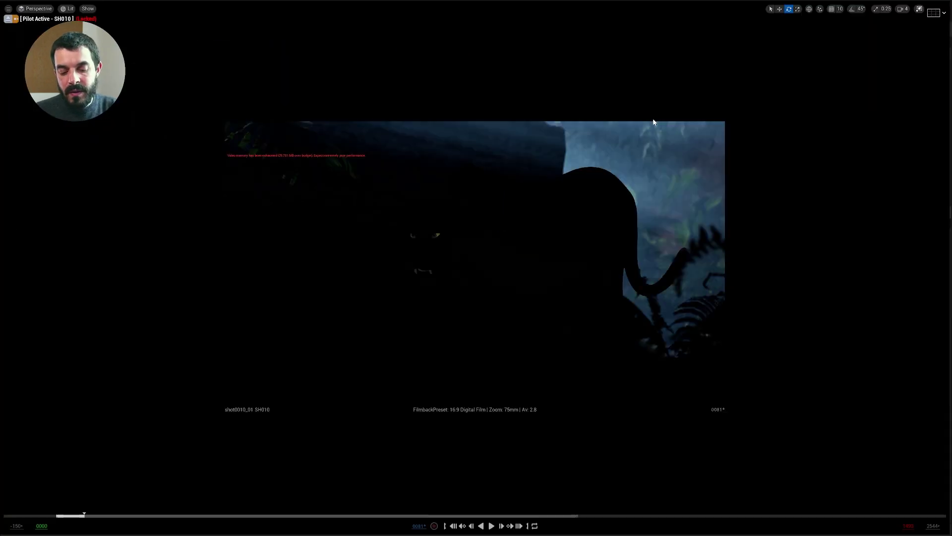
{"action": "key", "text": "space"}
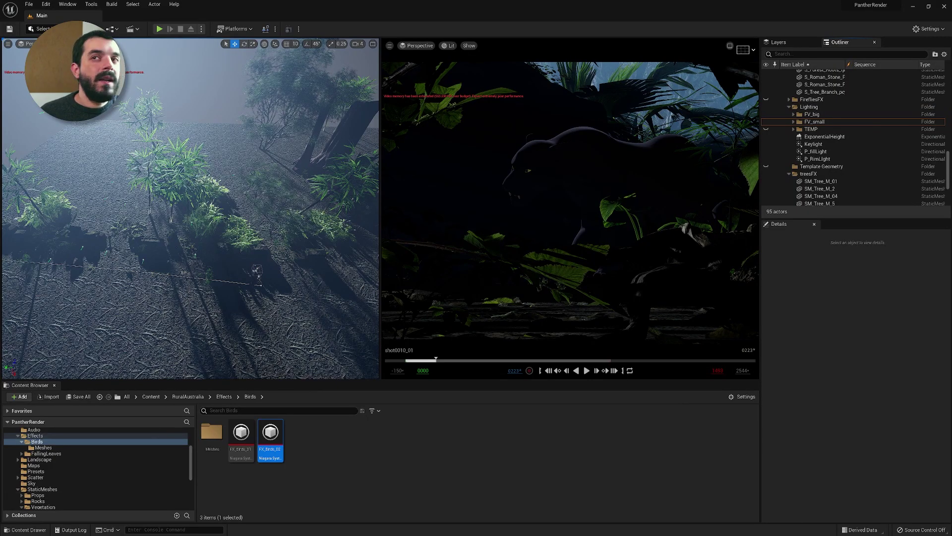
Make the FirefliesFX folder visible after playing the shot, and move playback back to an early frame
{"action": "key", "text": "space"}
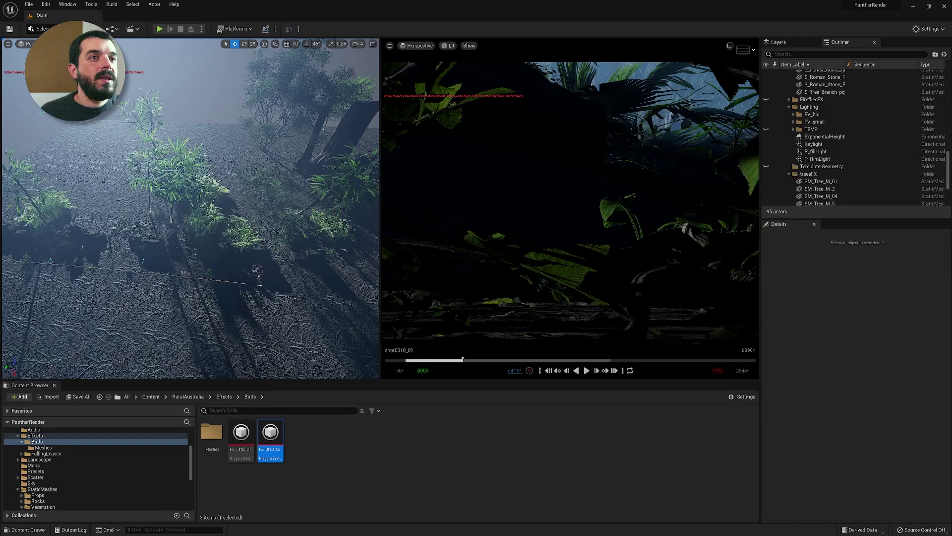
{"action": "left_click", "coordinate": [767, 99]}
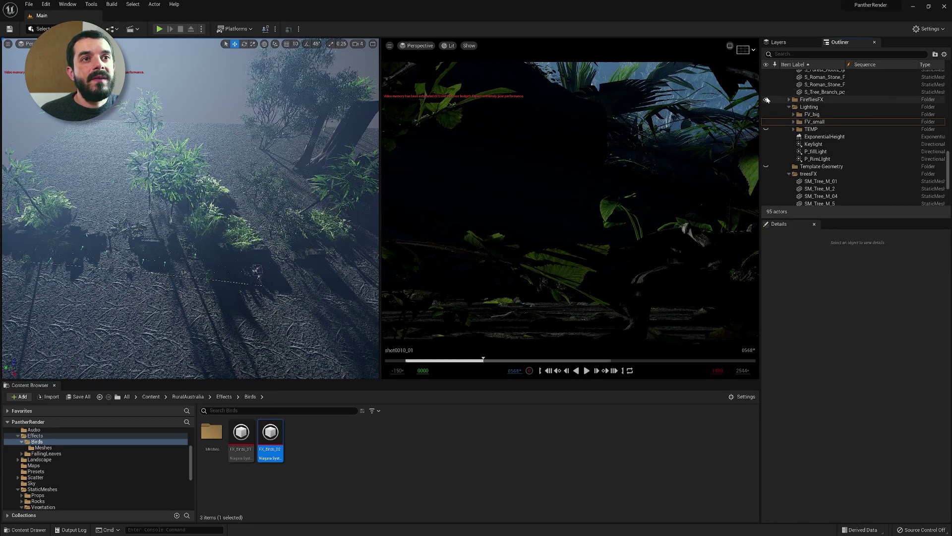
{"action": "left_click", "coordinate": [418, 360]}
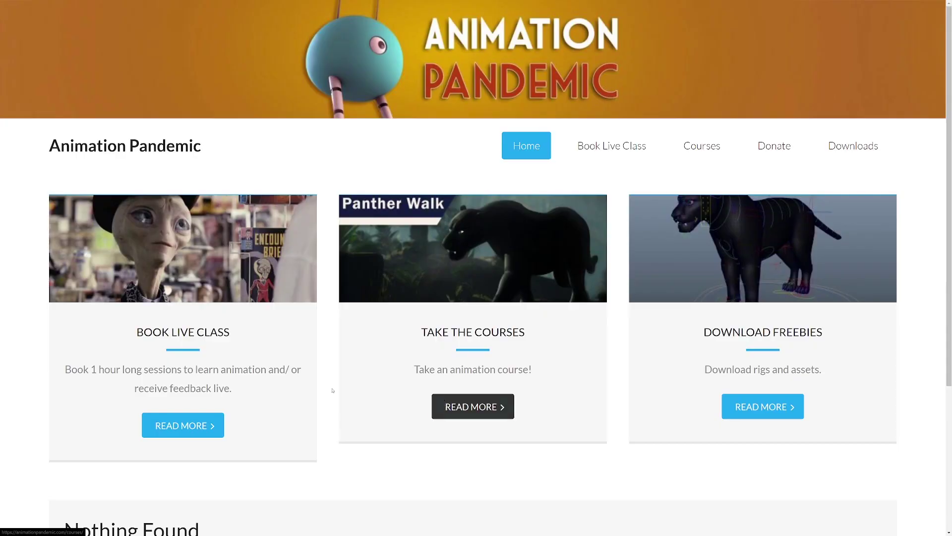
Switch to the Animation Pandemic website, open its Courses page and look through the Panther Walk course
{"action": "left_click", "coordinate": [187, 425]}
{"action": "scroll", "coordinate": [383, 351], "scroll_direction": "down", "scroll_amount": 7}
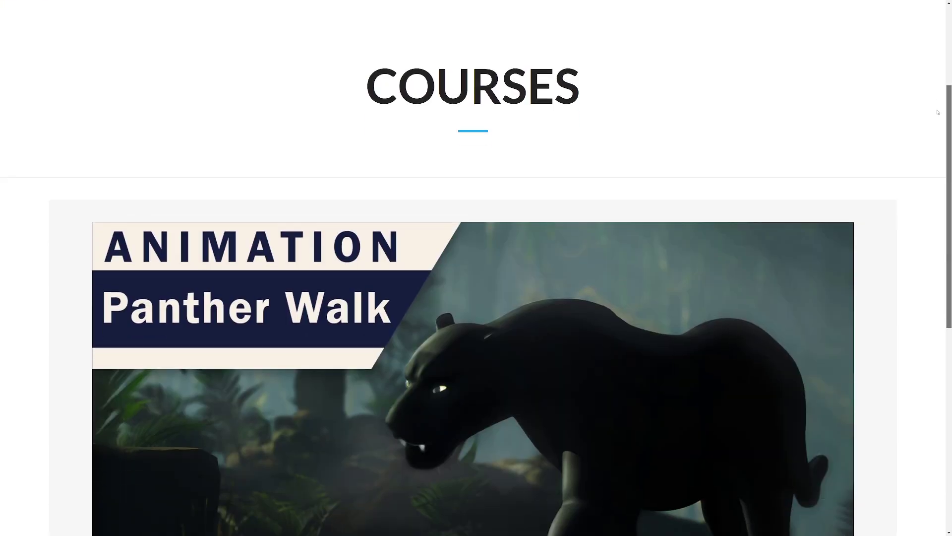
{"action": "scroll", "coordinate": [933, 184], "scroll_direction": "down", "scroll_amount": 3}
{"action": "scroll", "coordinate": [933, 184], "scroll_direction": "down", "scroll_amount": 5}
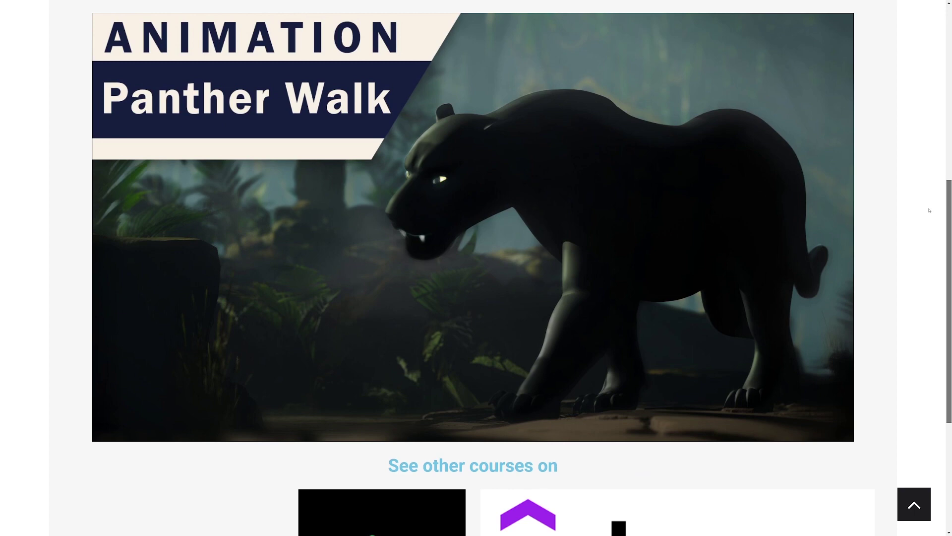